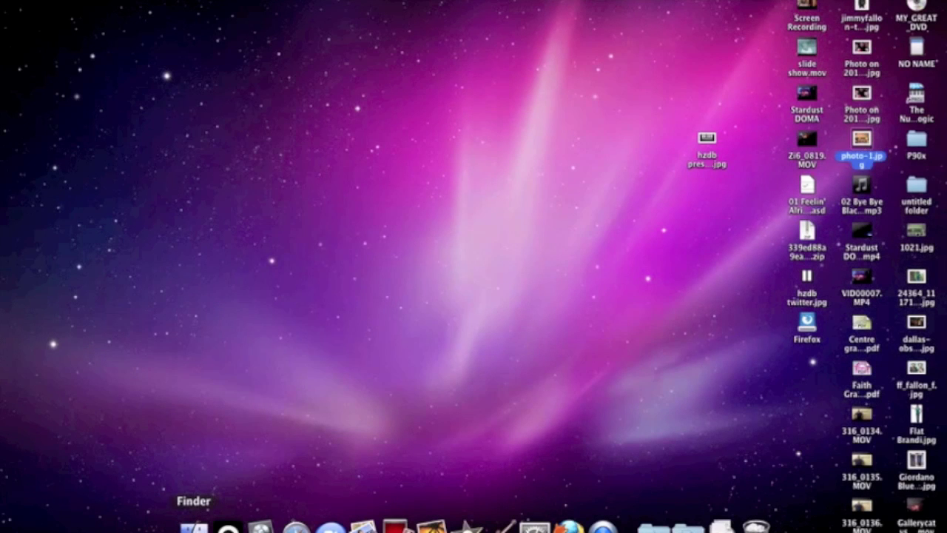
Browse Macintosh HD > Applications in Finder and launch Logic Pro 9.0.0
{"action": "left_click", "coordinate": [193, 526]}
{"action": "left_click", "coordinate": [409, 98]}
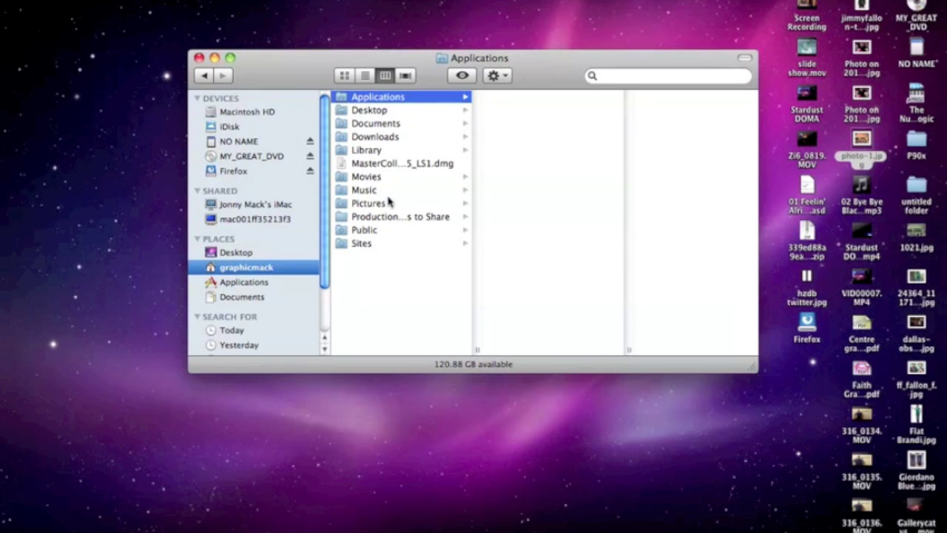
{"action": "left_click", "coordinate": [255, 111]}
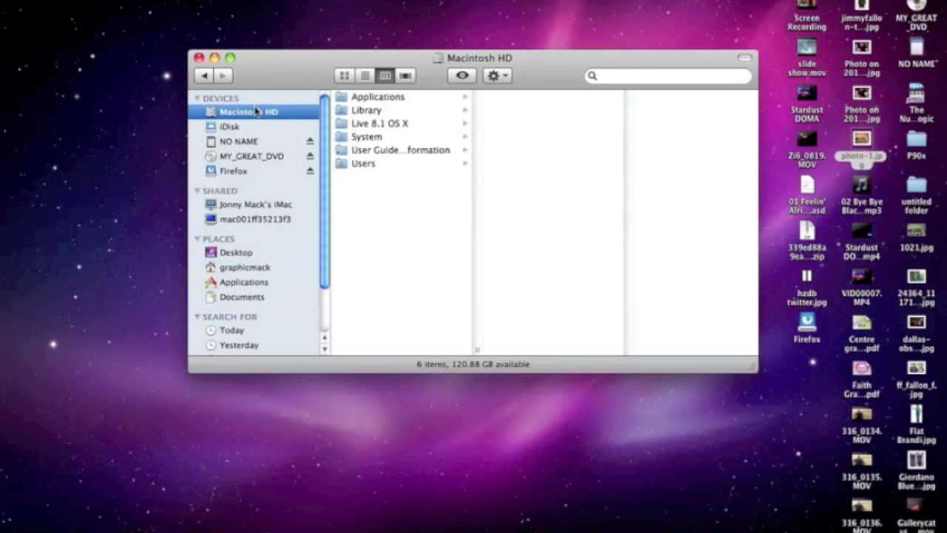
{"action": "left_click", "coordinate": [362, 101]}
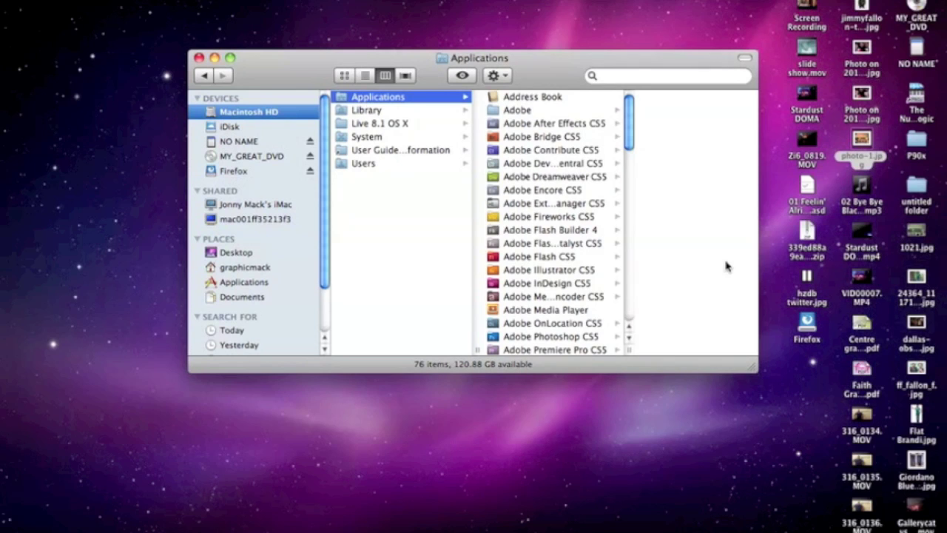
{"action": "scroll", "coordinate": [553, 186], "scroll_direction": "down", "scroll_amount": 5}
{"action": "scroll", "coordinate": [553, 186], "scroll_direction": "down", "scroll_amount": 8}
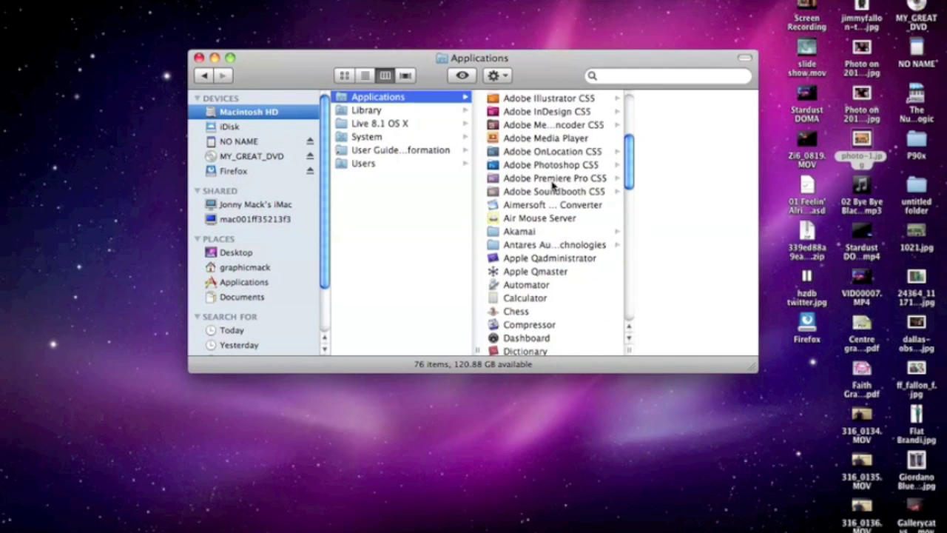
{"action": "scroll", "coordinate": [553, 187], "scroll_direction": "down", "scroll_amount": 7}
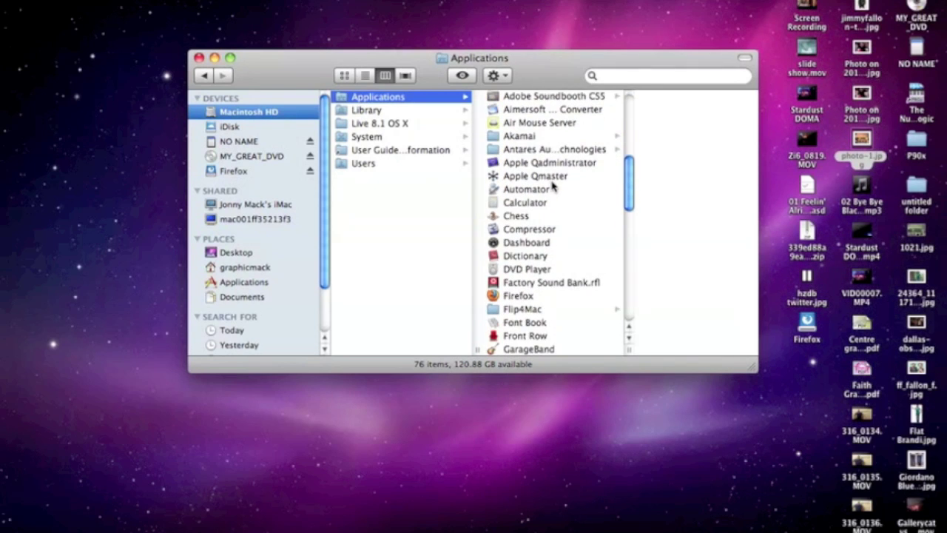
{"action": "scroll", "coordinate": [553, 186], "scroll_direction": "down", "scroll_amount": 10}
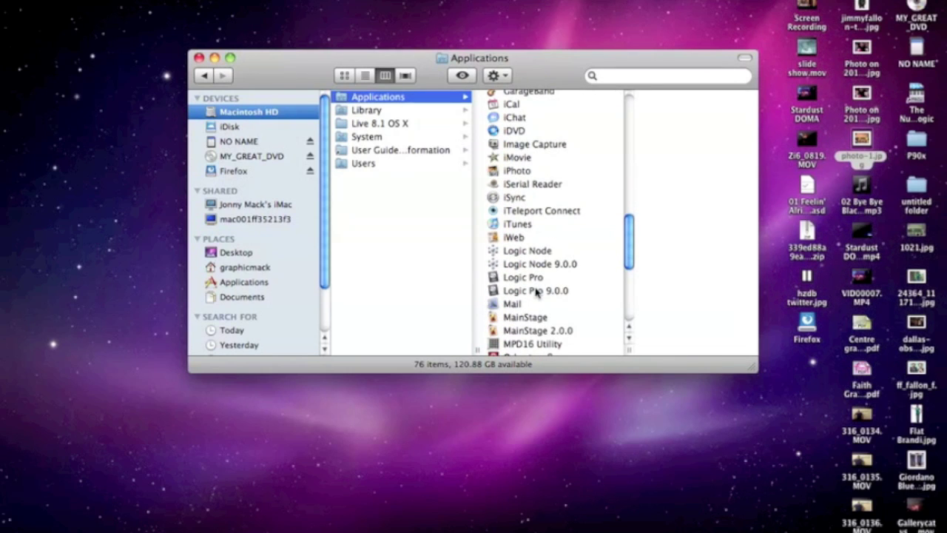
{"action": "left_click", "coordinate": [536, 293]}
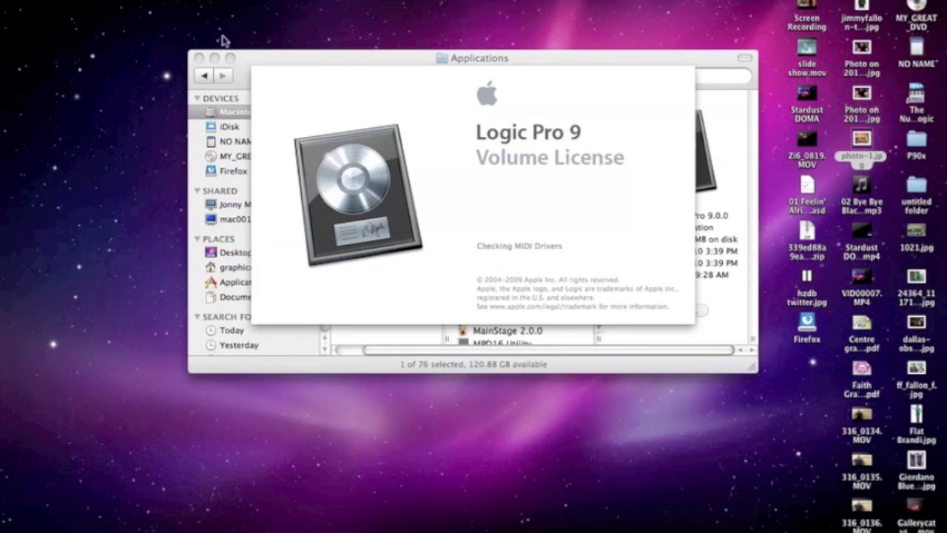
Close Finder, dismiss the audio interface warning, and close Band Practice without saving
{"action": "left_click", "coordinate": [199, 58]}
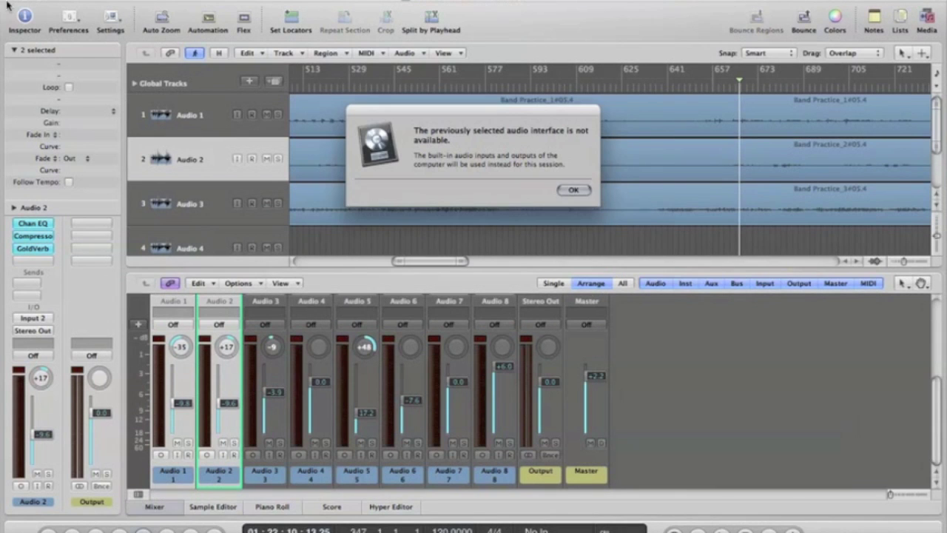
{"action": "left_click", "coordinate": [571, 190]}
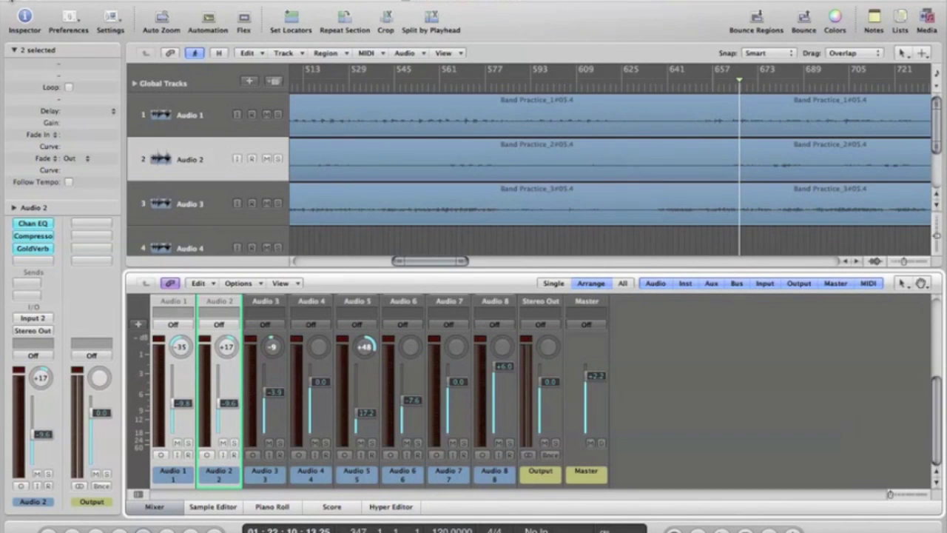
{"action": "left_click", "coordinate": [9, 2]}
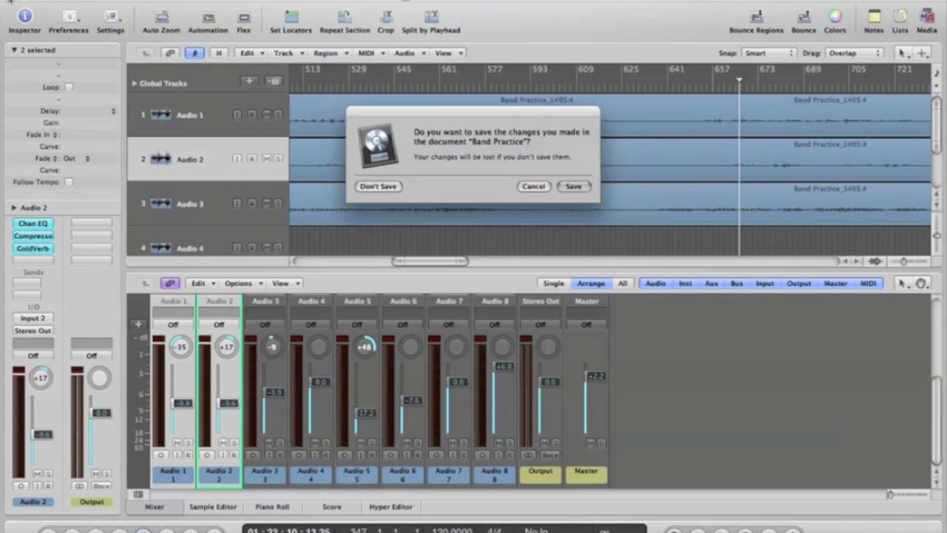
{"action": "left_click", "coordinate": [377, 187]}
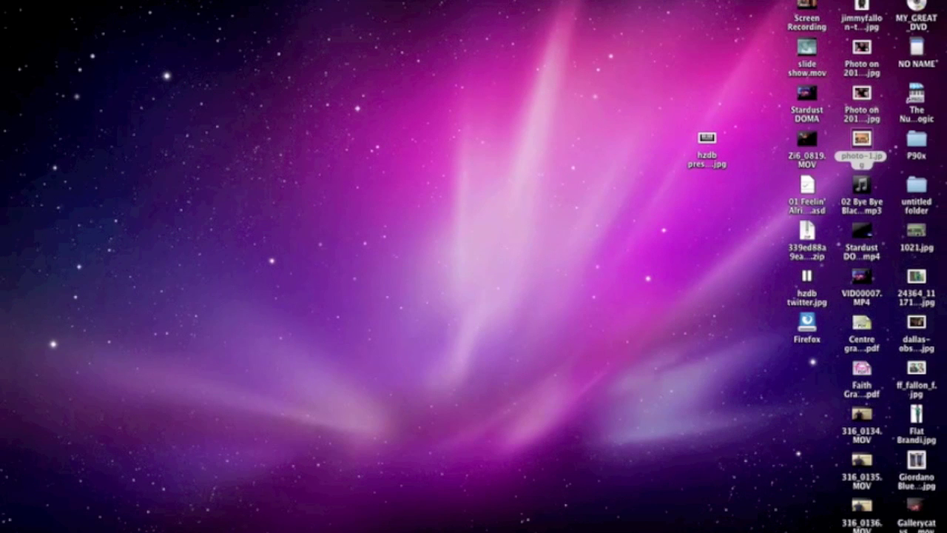
Create an empty project with a single audio track, Audio 1
{"action": "left_click", "coordinate": [126, 0]}
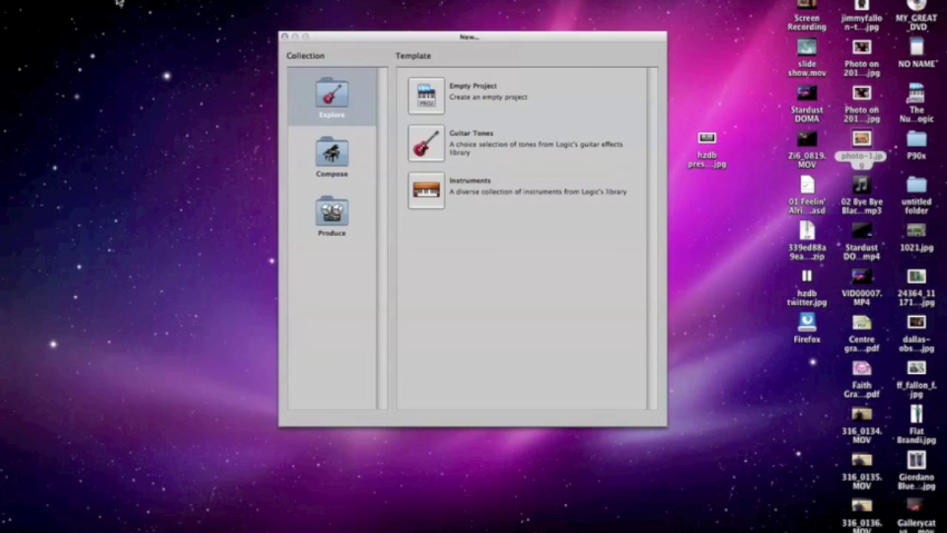
{"action": "double_click", "coordinate": [442, 94]}
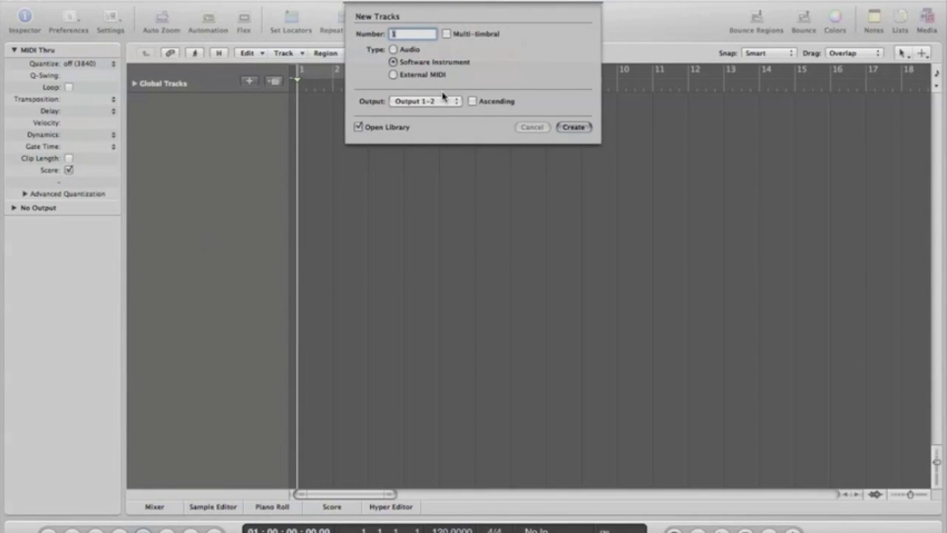
{"action": "left_click", "coordinate": [416, 50]}
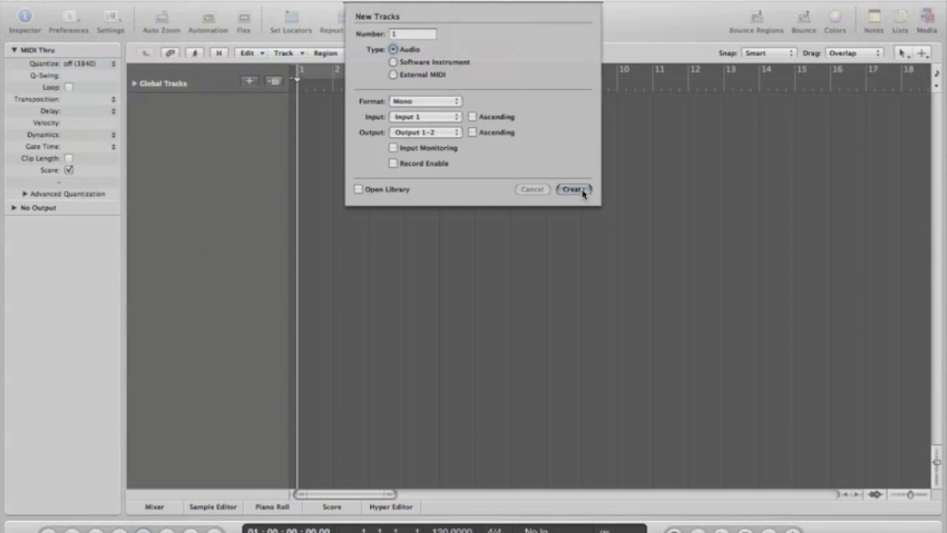
{"action": "left_click", "coordinate": [573, 190]}
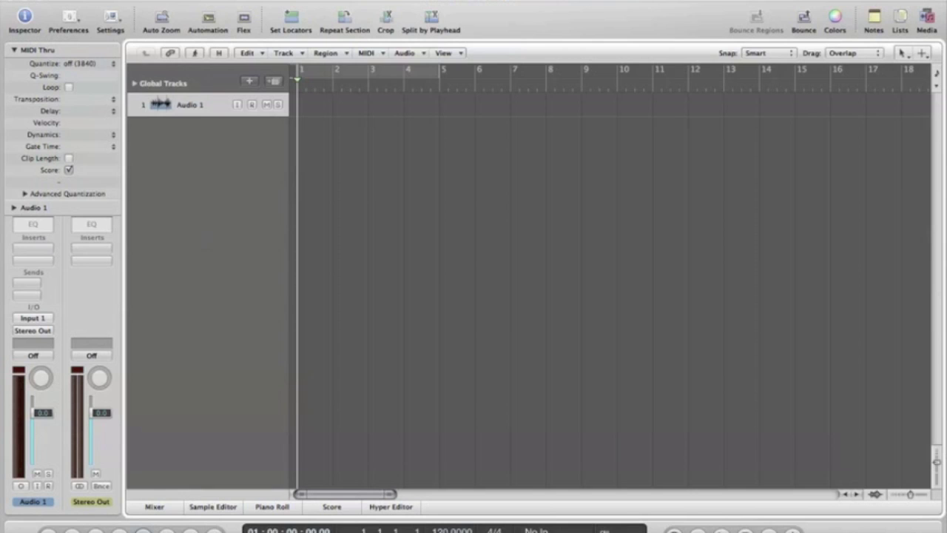
{"action": "left_click", "coordinate": [60, 0]}
Replace the Split Regions/Events by Playhead Position key with backslash (\) in Key Commands
{"action": "mouse_move", "coordinate": [89, 26]}
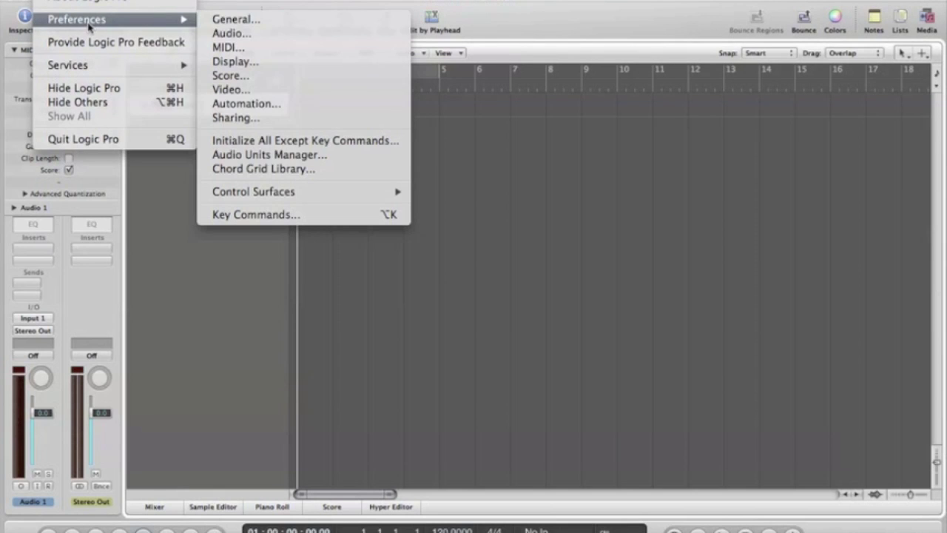
{"action": "left_click", "coordinate": [347, 216]}
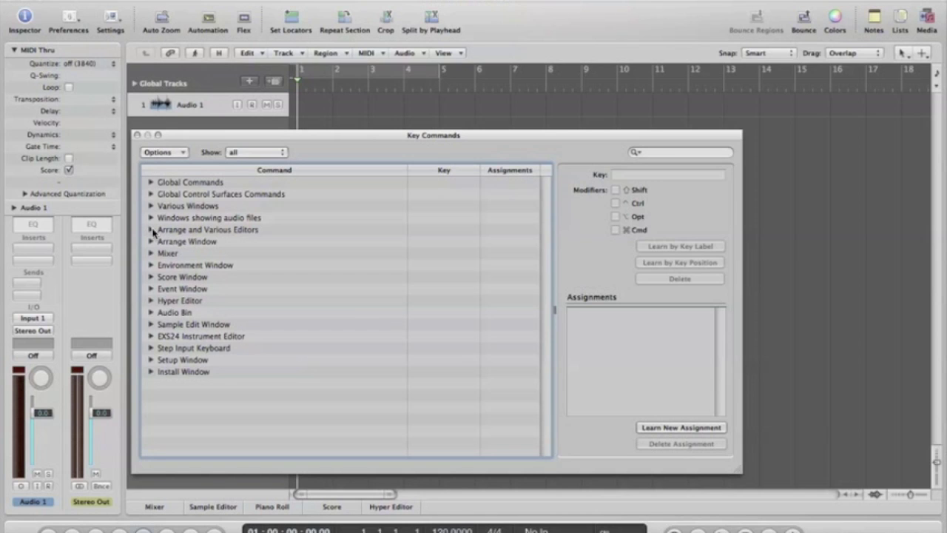
{"action": "left_click", "coordinate": [151, 230]}
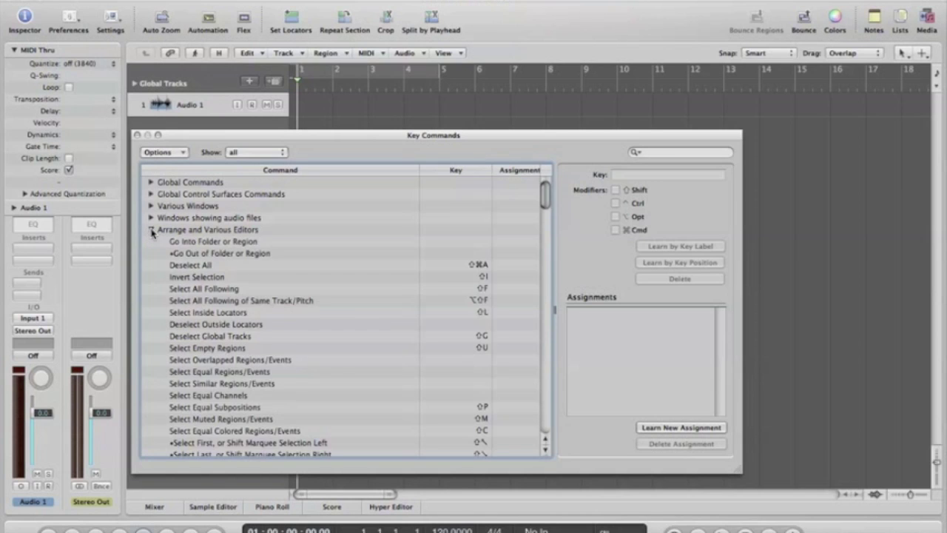
{"action": "scroll", "coordinate": [360, 404], "scroll_direction": "down", "scroll_amount": 8}
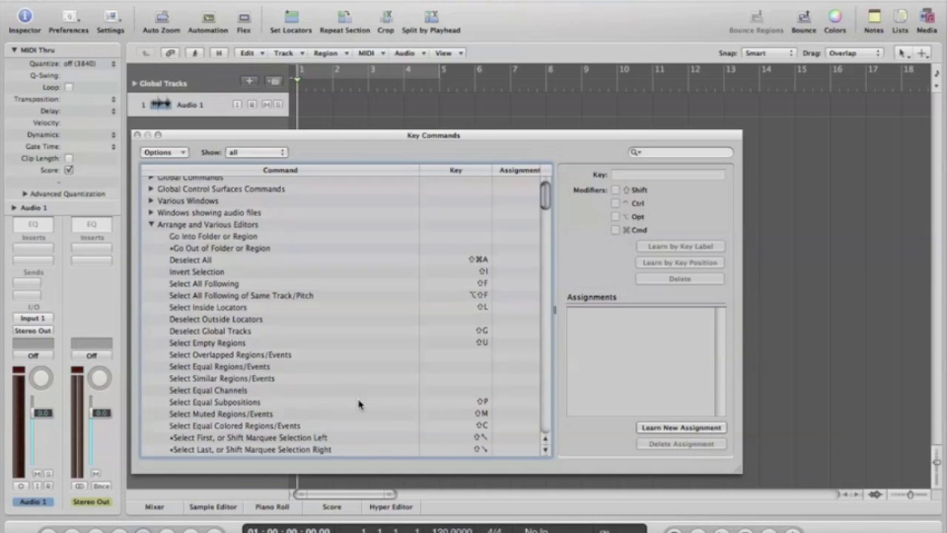
{"action": "scroll", "coordinate": [360, 404], "scroll_direction": "down", "scroll_amount": 7}
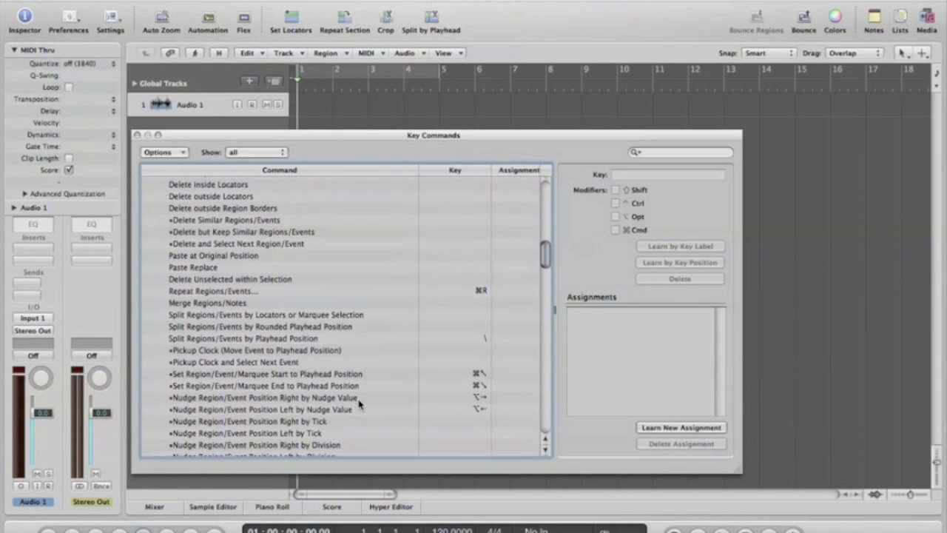
{"action": "left_click", "coordinate": [327, 341]}
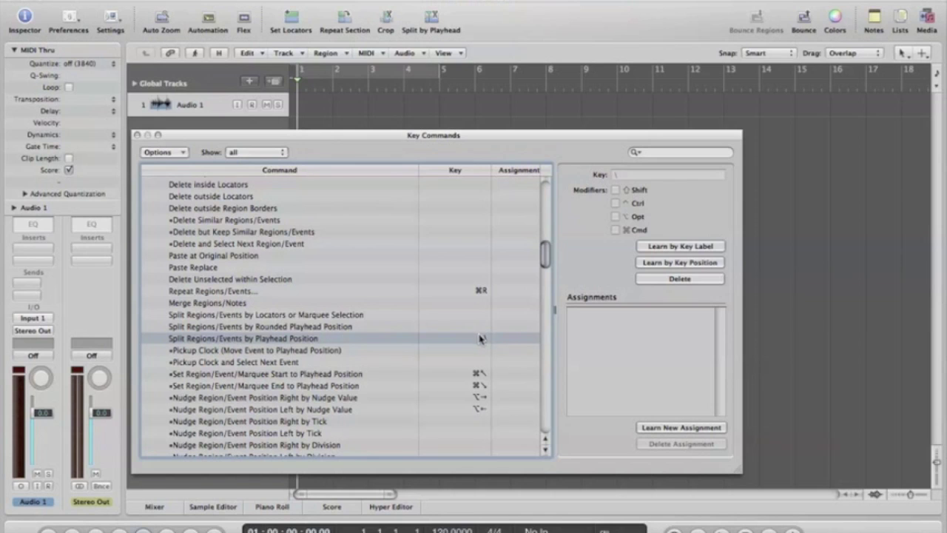
{"action": "left_click", "coordinate": [659, 281]}
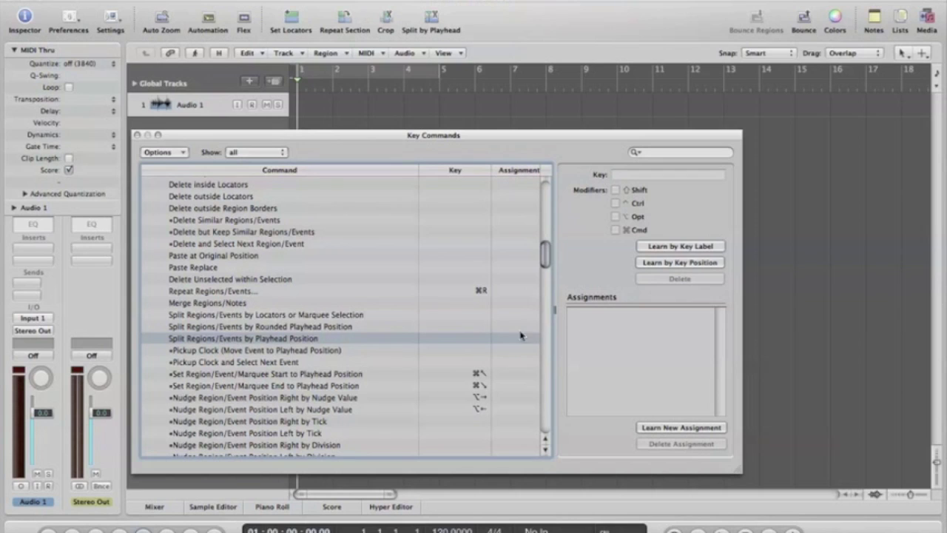
{"action": "left_click", "coordinate": [676, 249]}
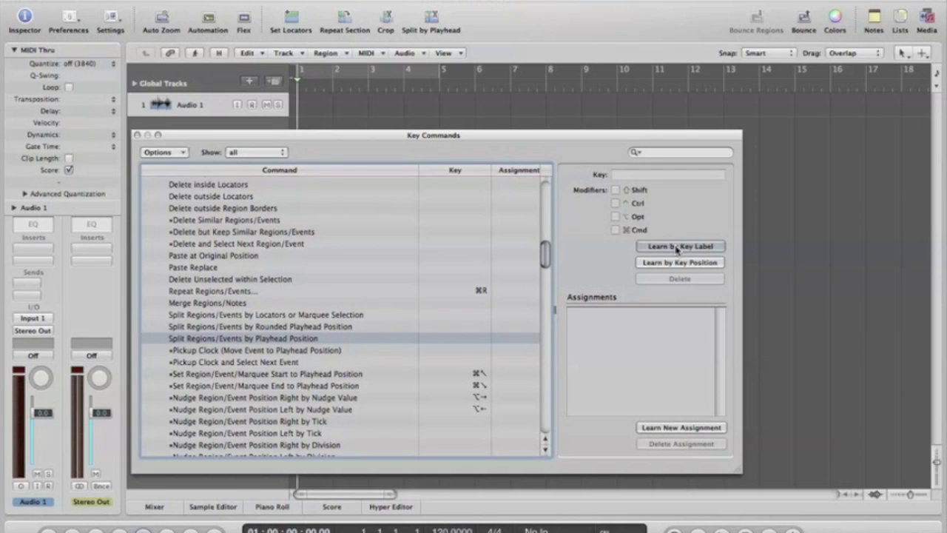
{"action": "key", "text": "backslash"}
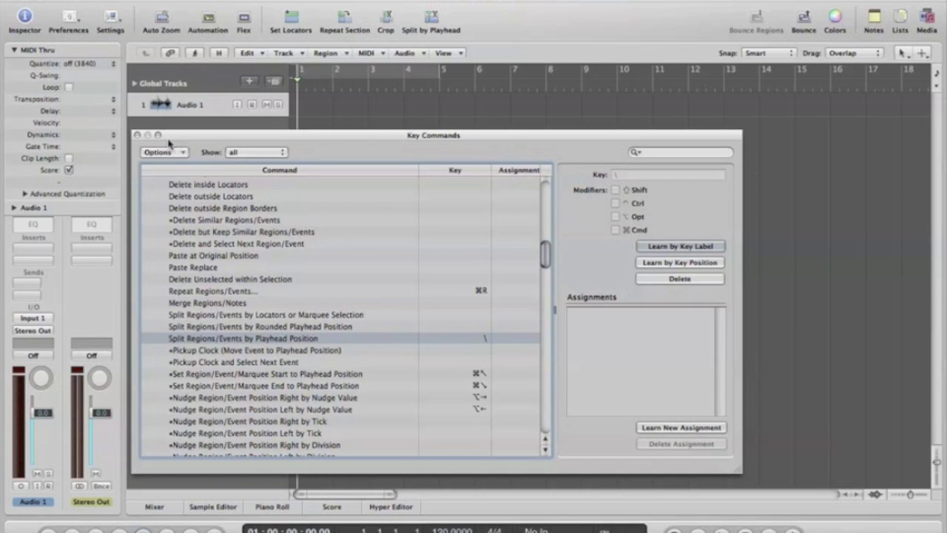
{"action": "left_click", "coordinate": [137, 136]}
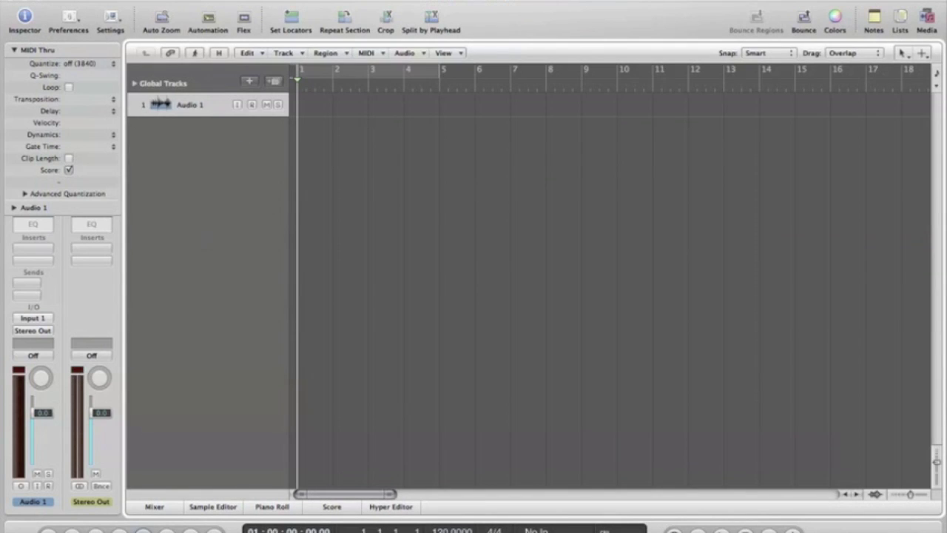
Import '01 Feelin' Alright.mp3' onto Audio 1 and start playback
{"action": "left_click", "coordinate": [111, 0]}
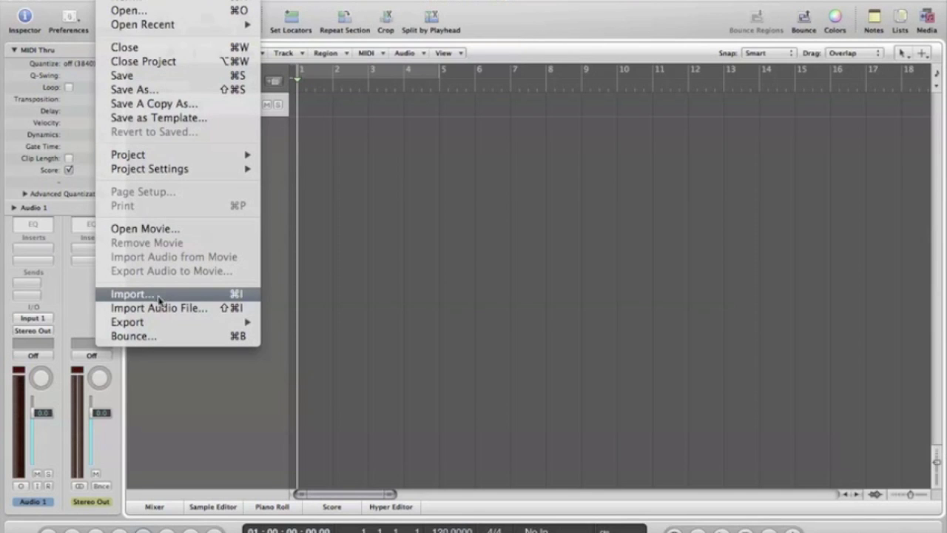
{"action": "left_click", "coordinate": [159, 308]}
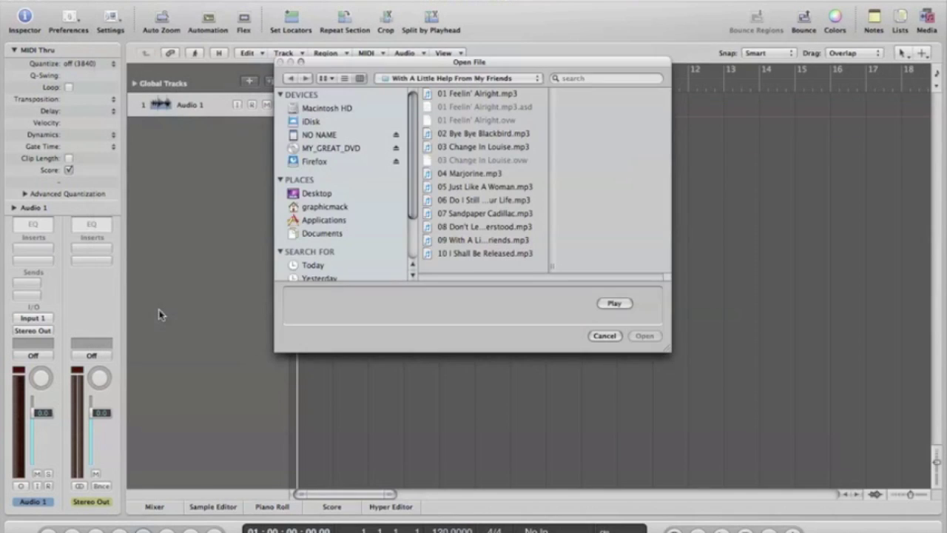
{"action": "left_click", "coordinate": [476, 95]}
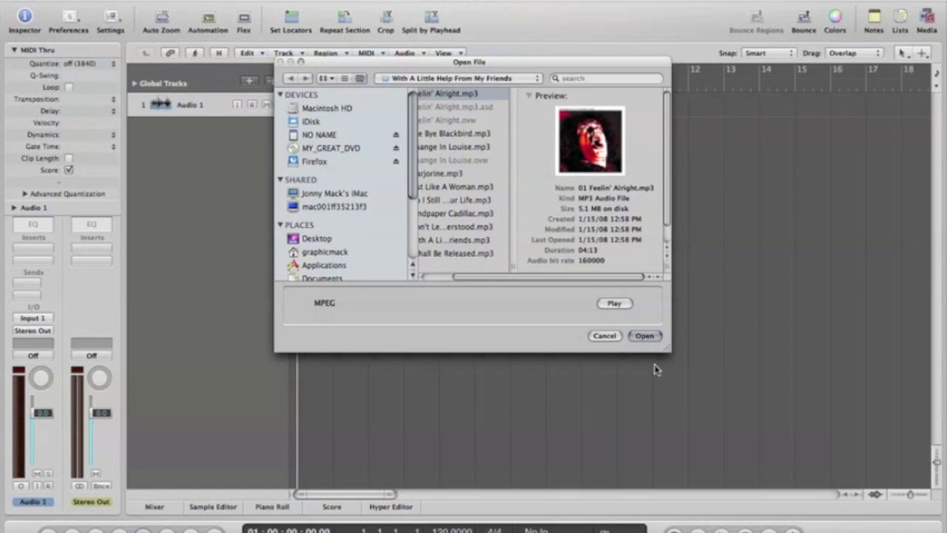
{"action": "left_click", "coordinate": [654, 335]}
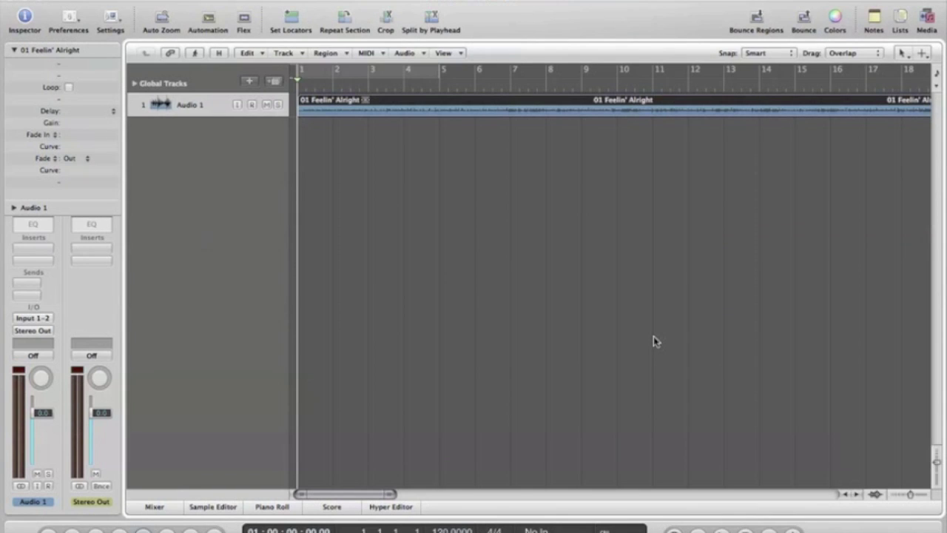
{"action": "key", "text": "space"}
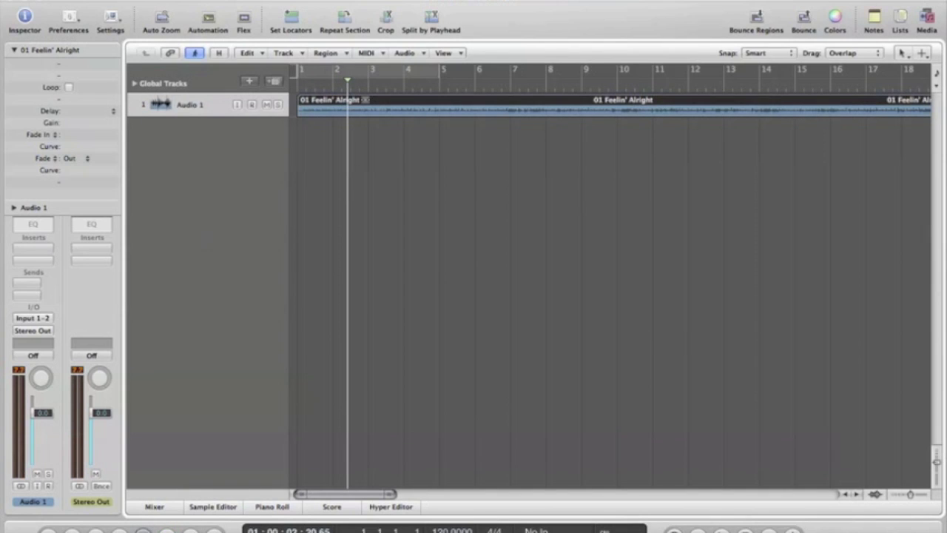
Split the song region into about 30 short slices over the first six bars during playback
{"action": "key", "text": "Return"}
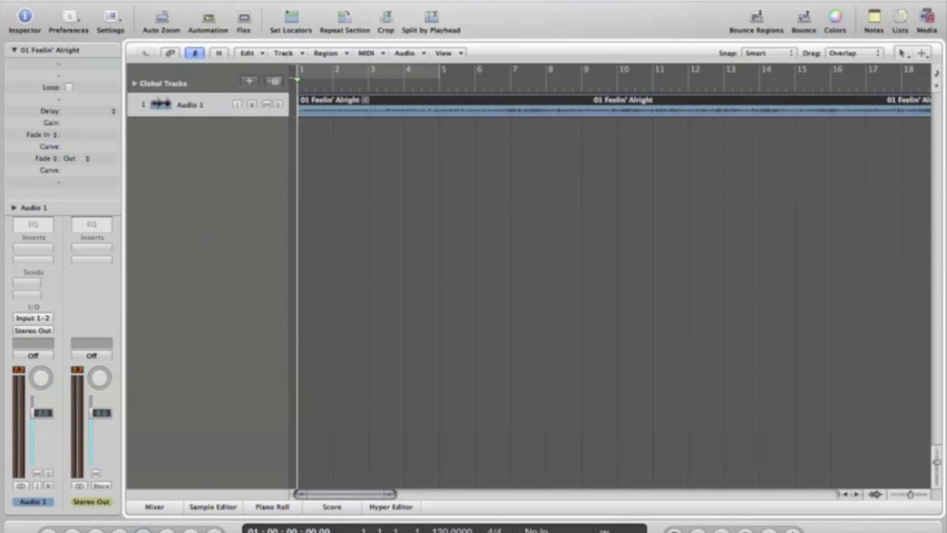
{"action": "key", "text": "r"}
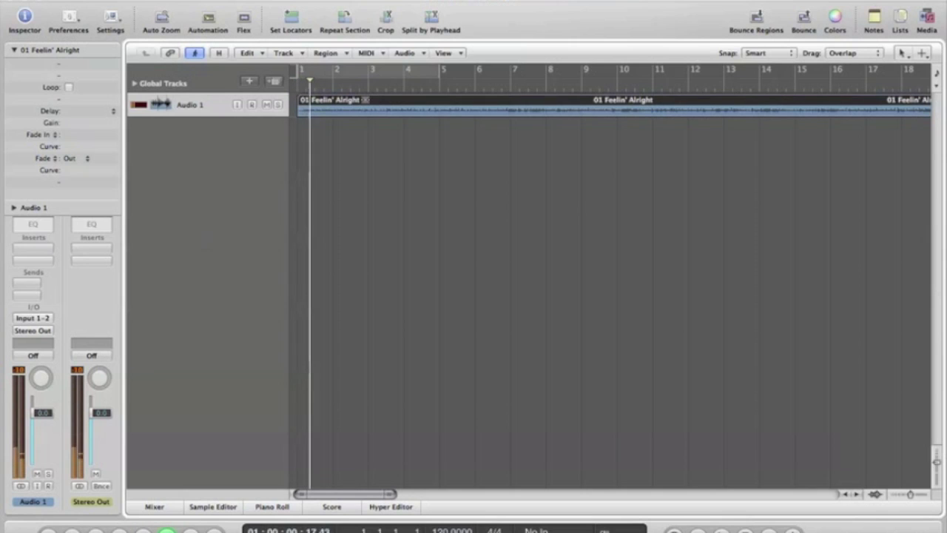
{"action": "key", "text": "r"}
{"action": "key", "text": "r"}
{"action": "key", "text": "r"}
{"action": "key", "text": "r"}
{"action": "key", "text": "r"}
{"action": "key", "text": "r"}
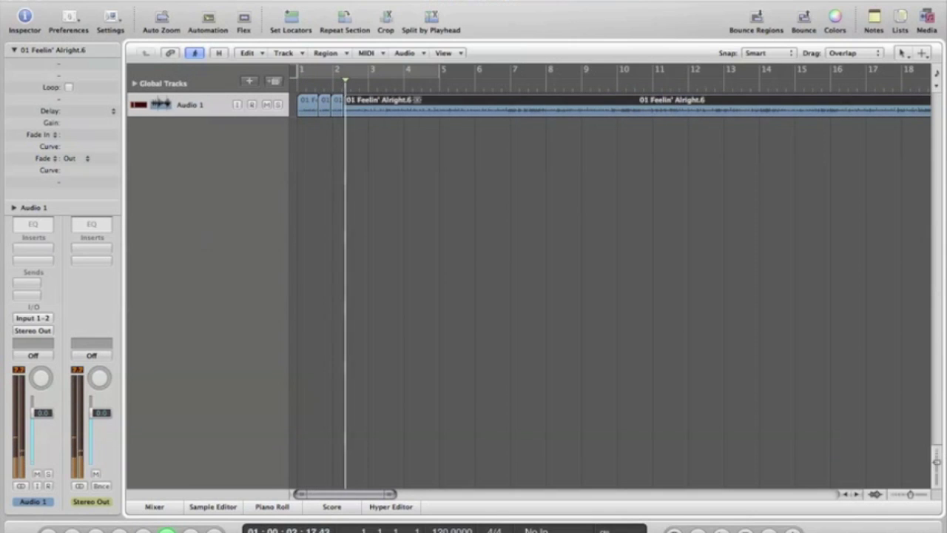
{"action": "key", "text": "r"}
{"action": "key", "text": "r"}
{"action": "key", "text": "r"}
{"action": "key", "text": "r"}
{"action": "key", "text": "r"}
{"action": "key", "text": "r"}
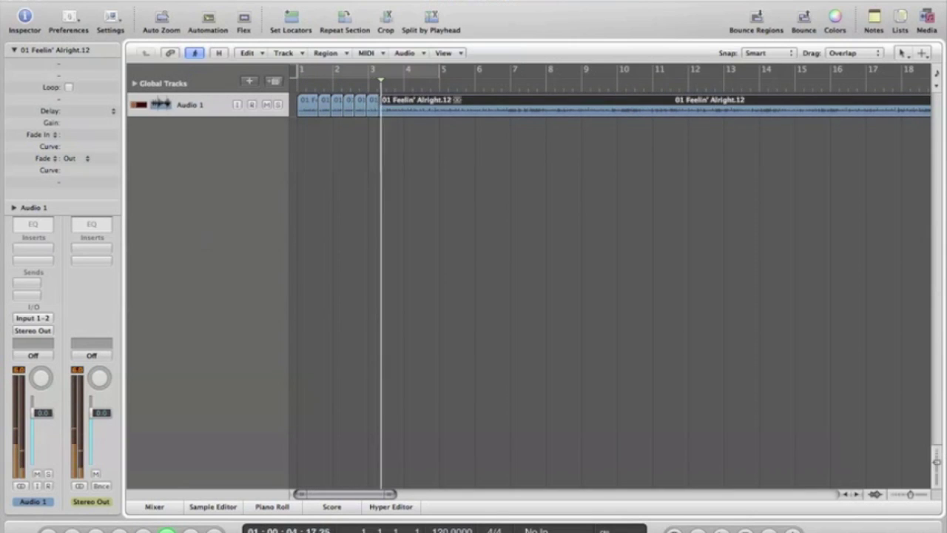
{"action": "key", "text": "r"}
{"action": "key", "text": "r"}
{"action": "key", "text": "r"}
{"action": "key", "text": "r"}
{"action": "key", "text": "r"}
{"action": "key", "text": "r"}
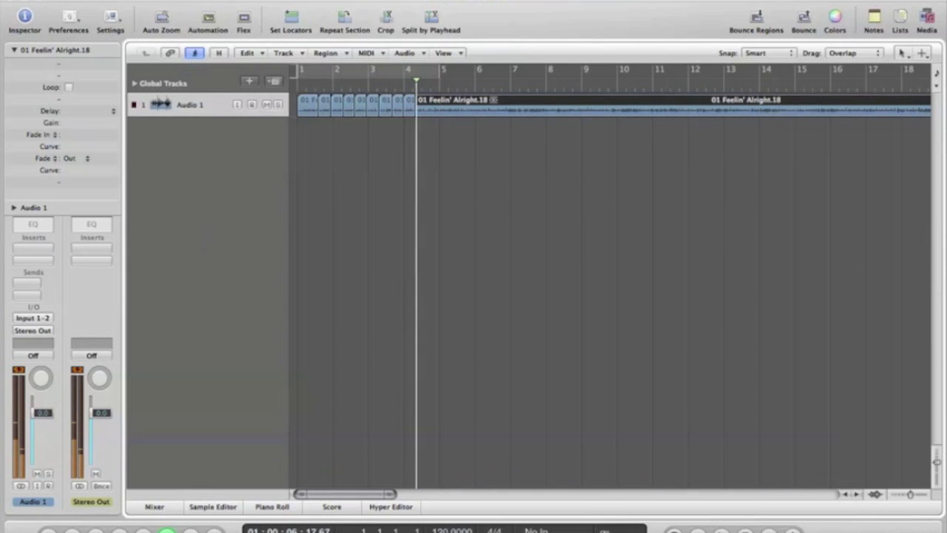
{"action": "key", "text": "r"}
{"action": "key", "text": "r"}
{"action": "key", "text": "r"}
{"action": "key", "text": "r"}
{"action": "key", "text": "r"}
{"action": "key", "text": "r"}
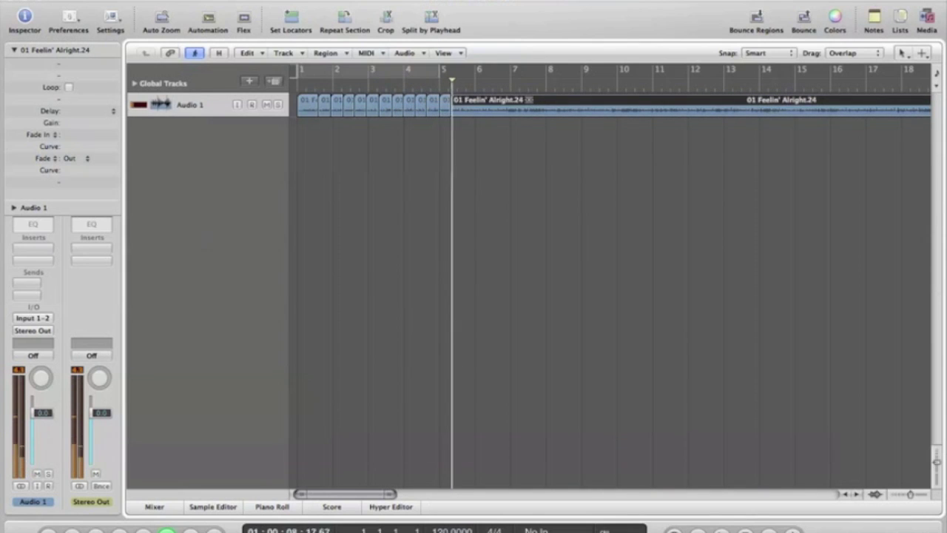
{"action": "key", "text": "r"}
{"action": "key", "text": "r"}
{"action": "key", "text": "r"}
{"action": "key", "text": "r"}
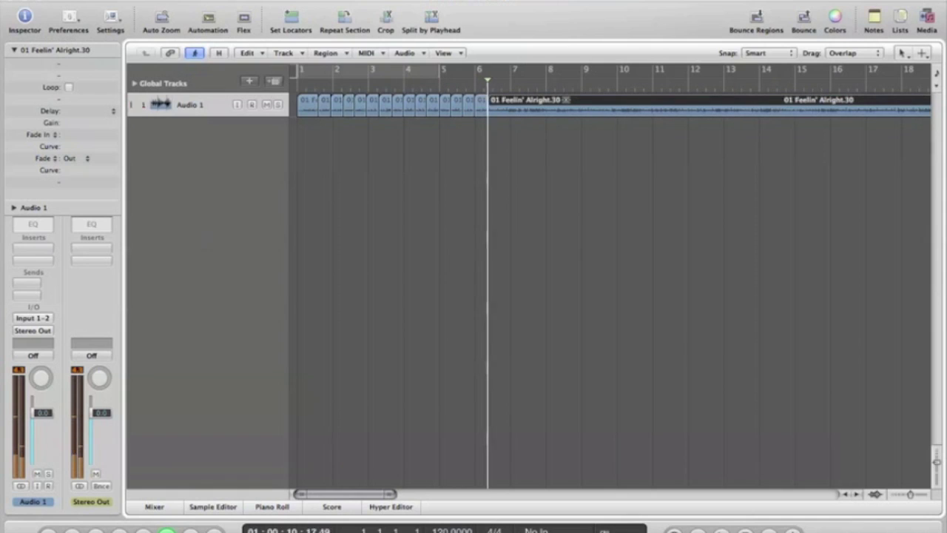
{"action": "key", "text": "space"}
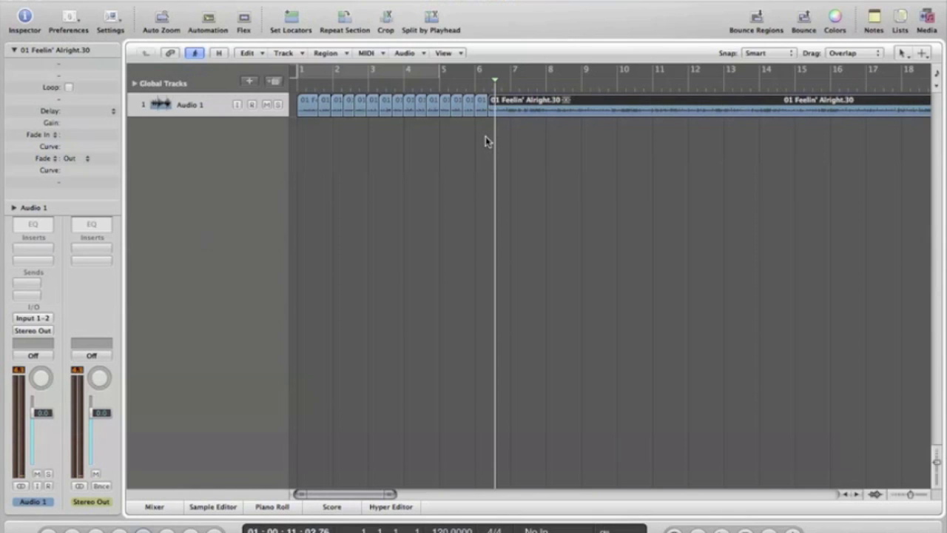
Add a new software instrument track, Inst 1
{"action": "left_click", "coordinate": [467, 142]}
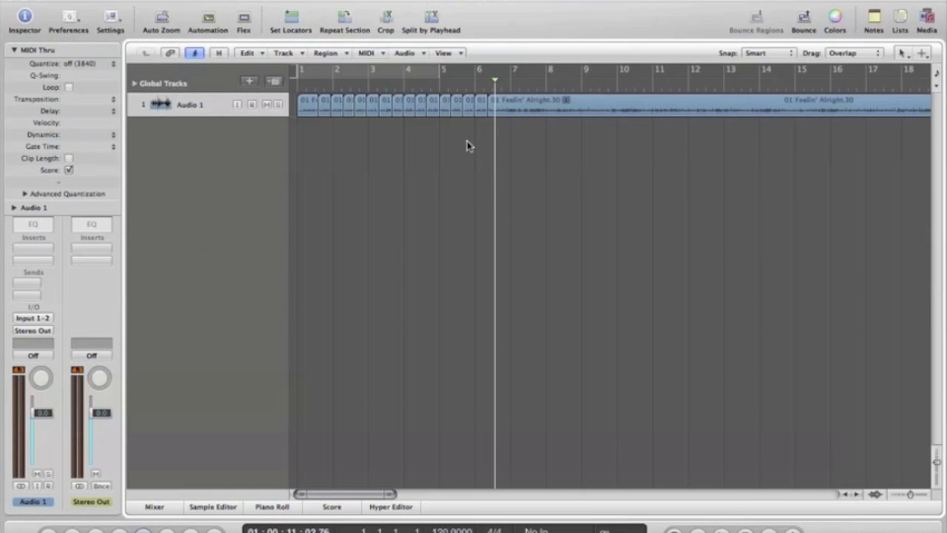
{"action": "left_click", "coordinate": [250, 80]}
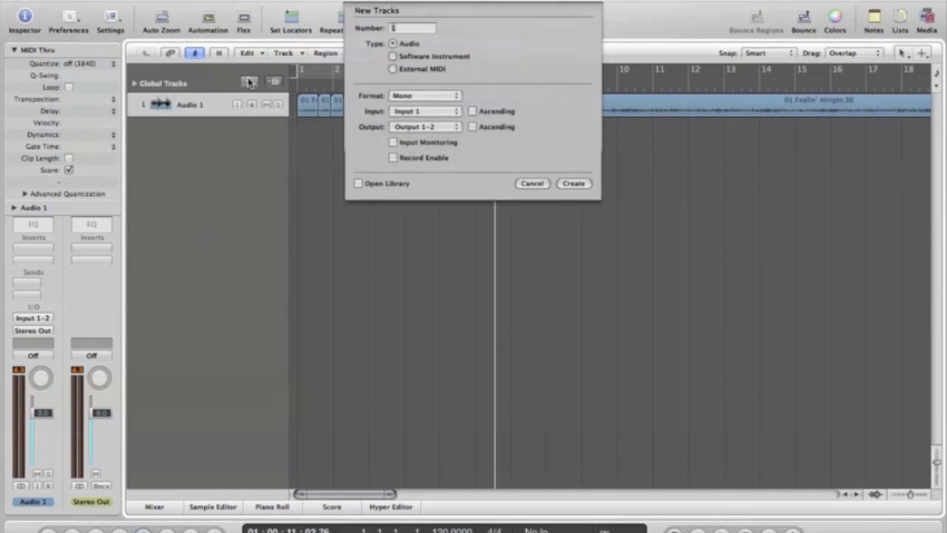
{"action": "left_click", "coordinate": [415, 62]}
{"action": "left_click", "coordinate": [574, 128]}
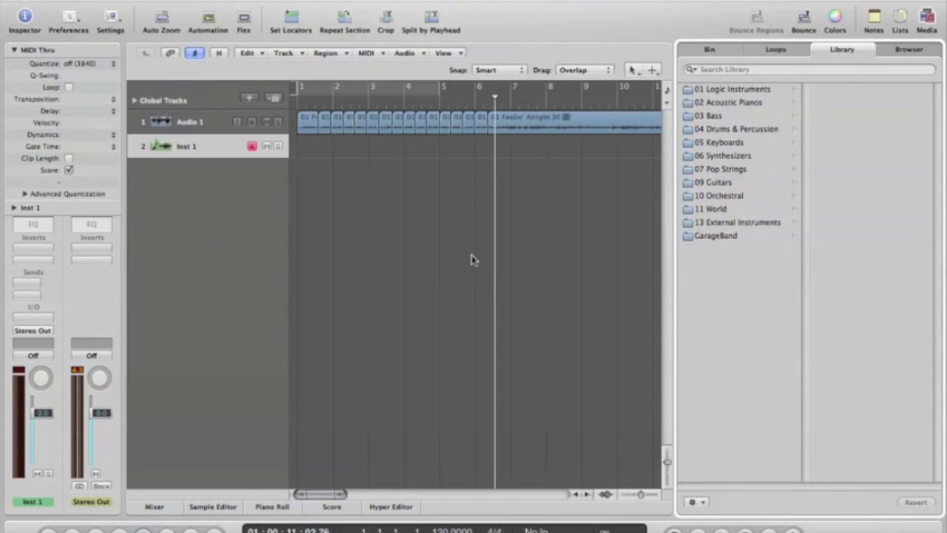
Load a stereo EXS24 sampler on Inst 1 from the Mixer and open its editor
{"action": "left_click", "coordinate": [167, 509]}
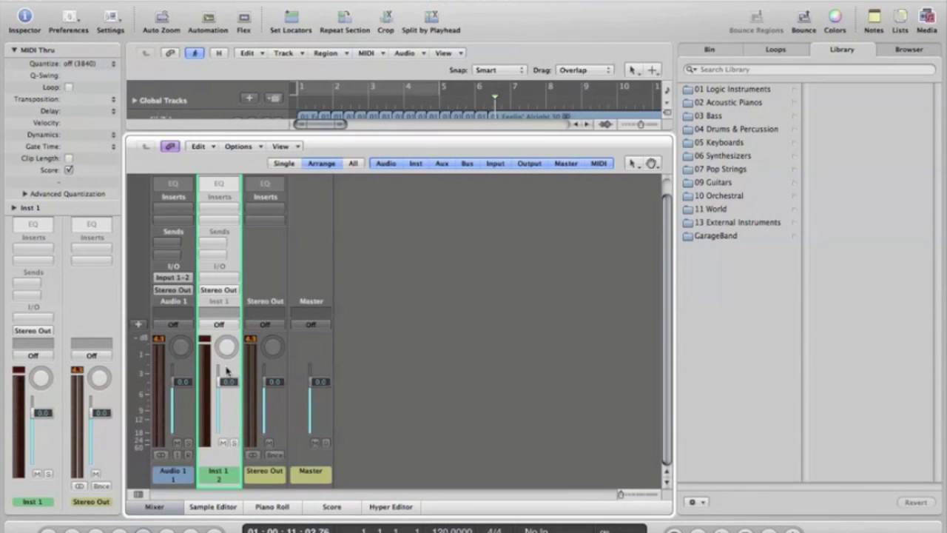
{"action": "left_click", "coordinate": [224, 279]}
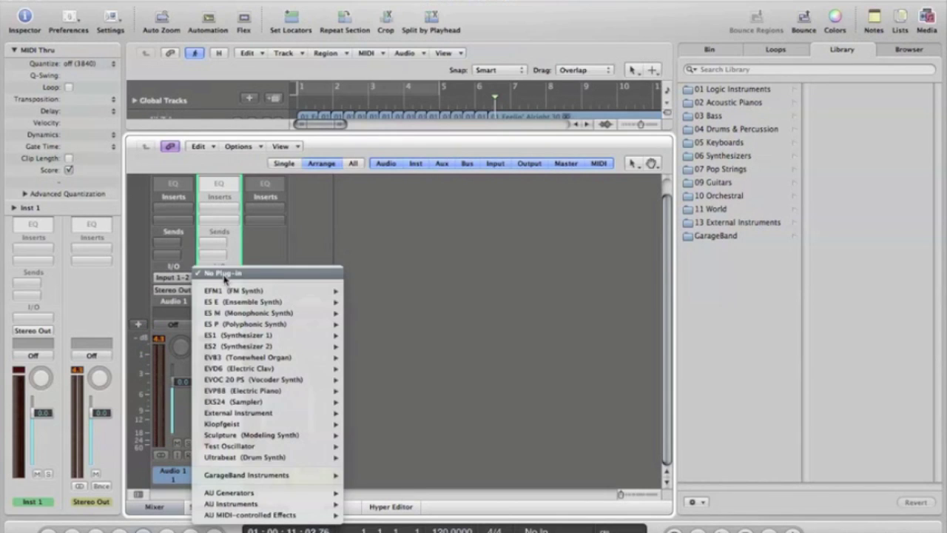
{"action": "mouse_move", "coordinate": [252, 404]}
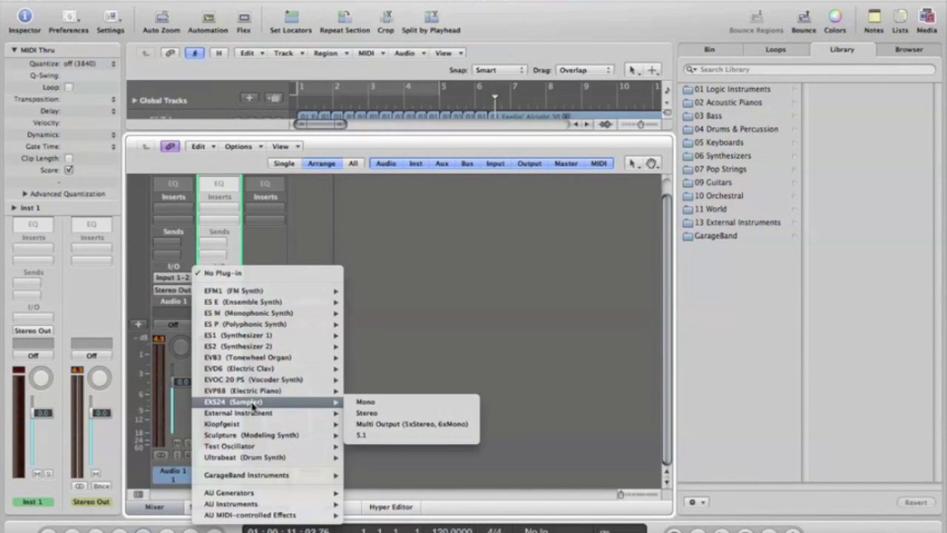
{"action": "left_click", "coordinate": [384, 413]}
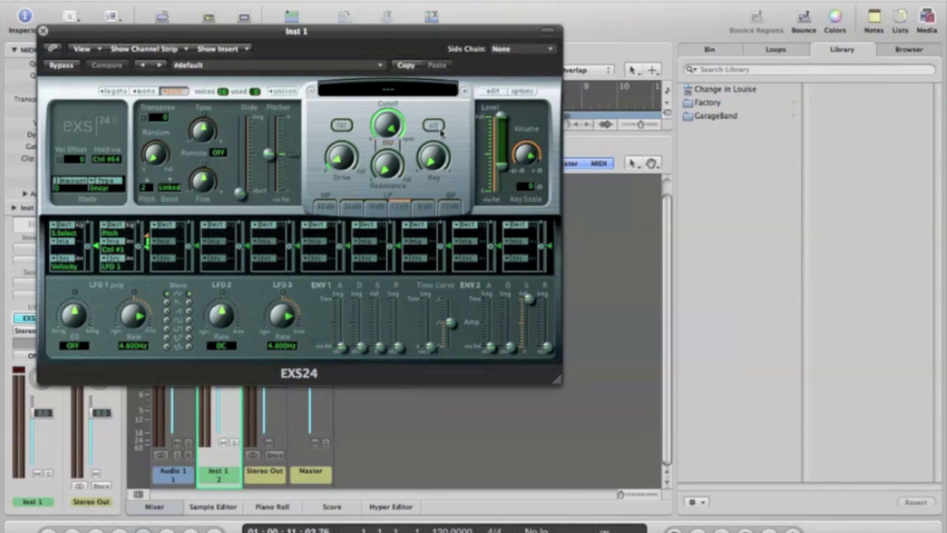
{"action": "left_click", "coordinate": [158, 507]}
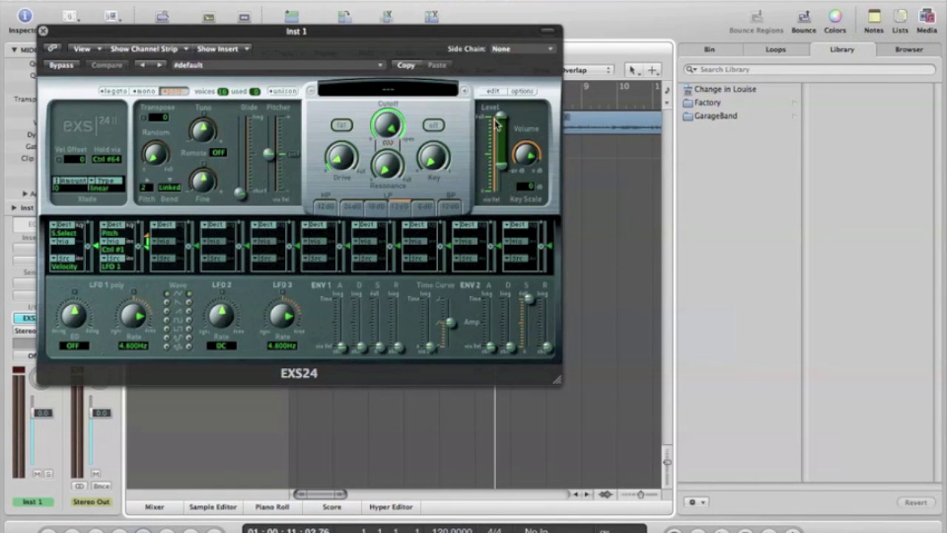
{"action": "left_click_drag", "start_coordinate": [437, 36], "coordinate": [412, 145]}
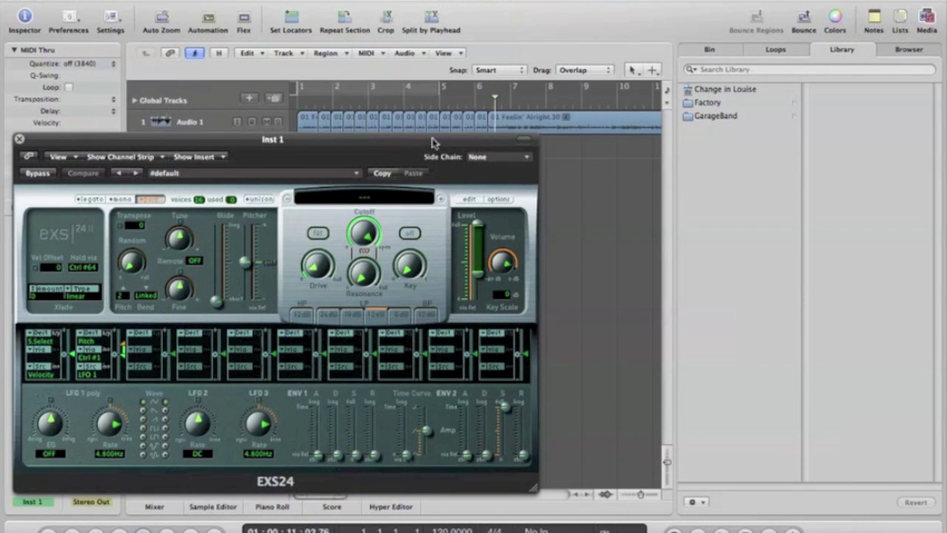
{"action": "left_click", "coordinate": [469, 199]}
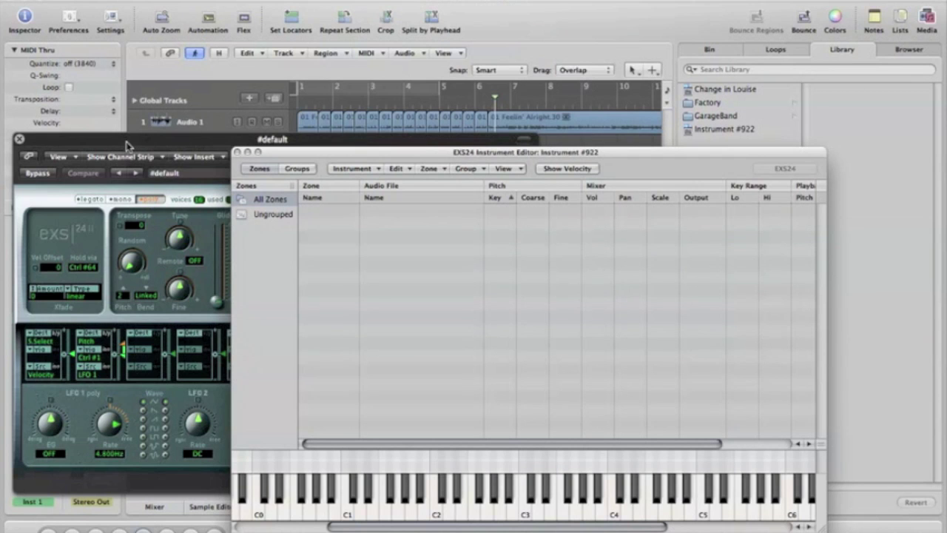
Drag the song slices into the EXS24 editor as contiguous one-key zones starting at C1
{"action": "left_click_drag", "start_coordinate": [125, 146], "coordinate": [141, 231]}
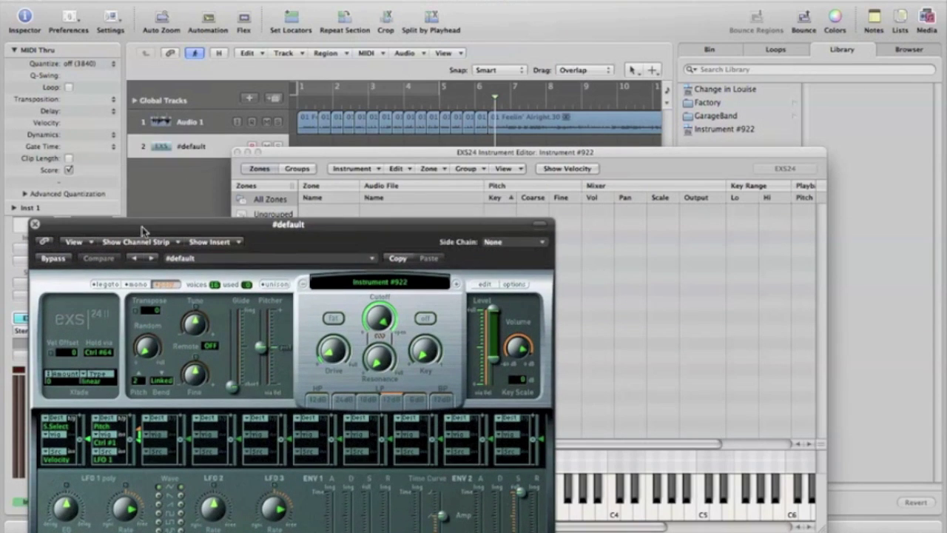
{"action": "left_click", "coordinate": [437, 155]}
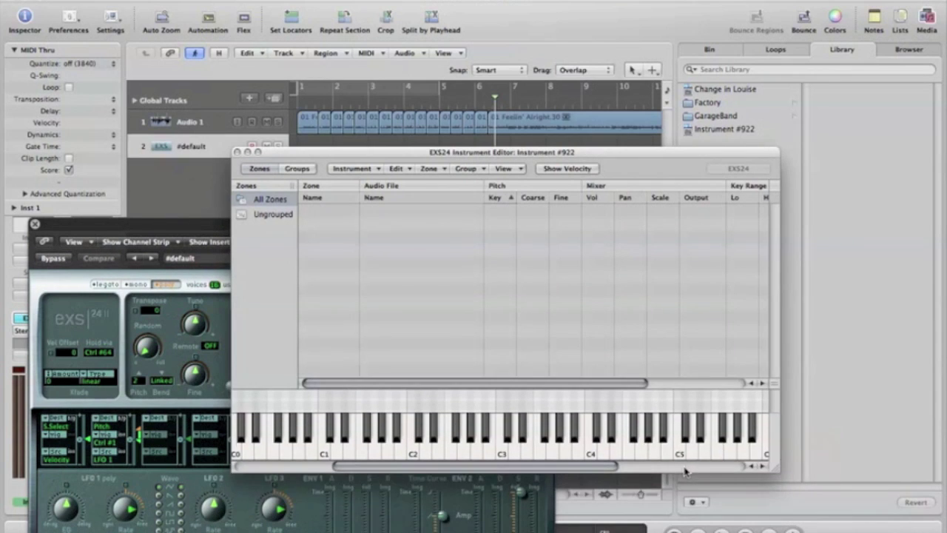
{"action": "left_click_drag", "start_coordinate": [685, 470], "coordinate": [685, 439]}
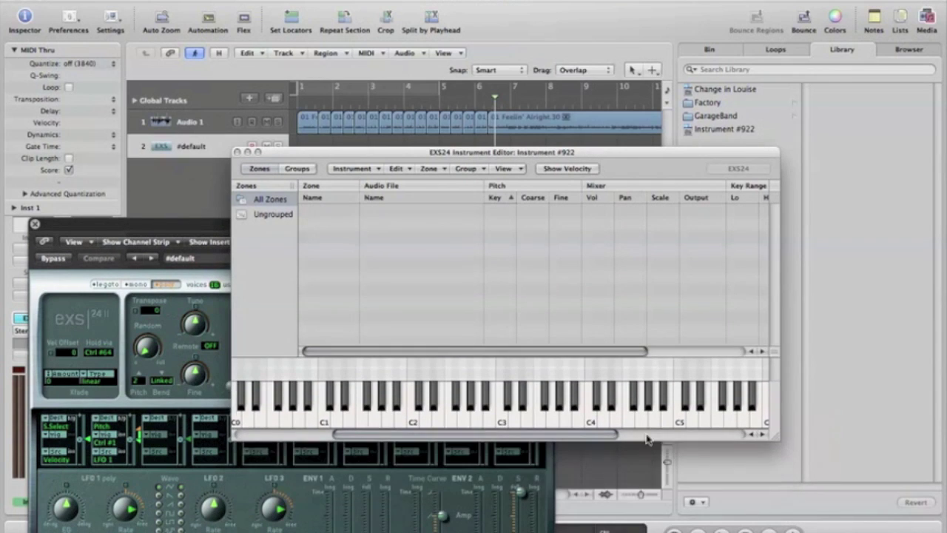
{"action": "left_click_drag", "start_coordinate": [472, 152], "coordinate": [484, 228]}
{"action": "left_click", "coordinate": [481, 153]}
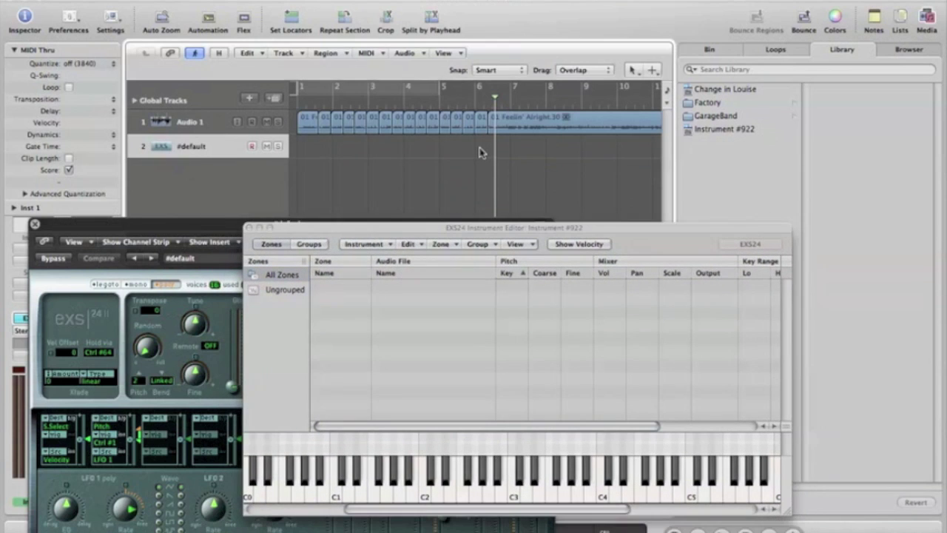
{"action": "left_click_drag", "start_coordinate": [479, 140], "coordinate": [349, 295]}
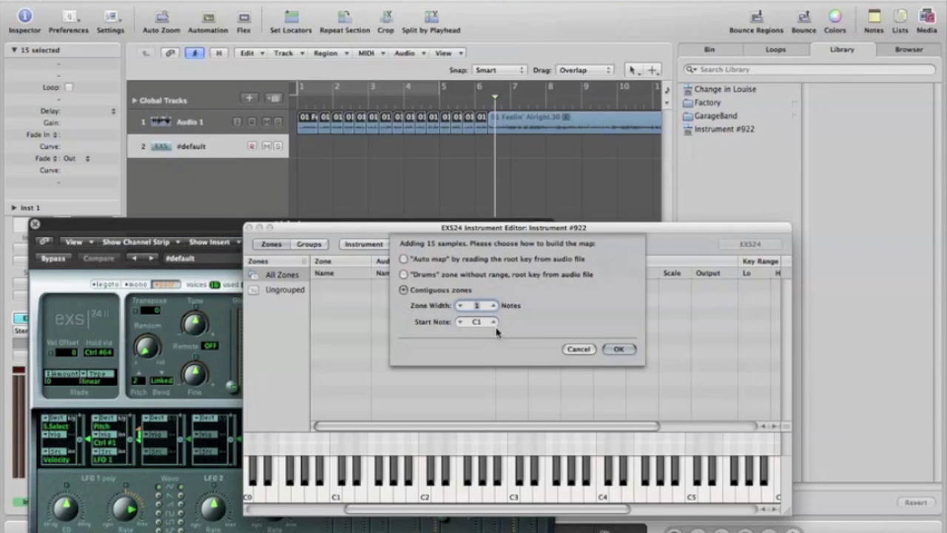
{"action": "left_click", "coordinate": [618, 351]}
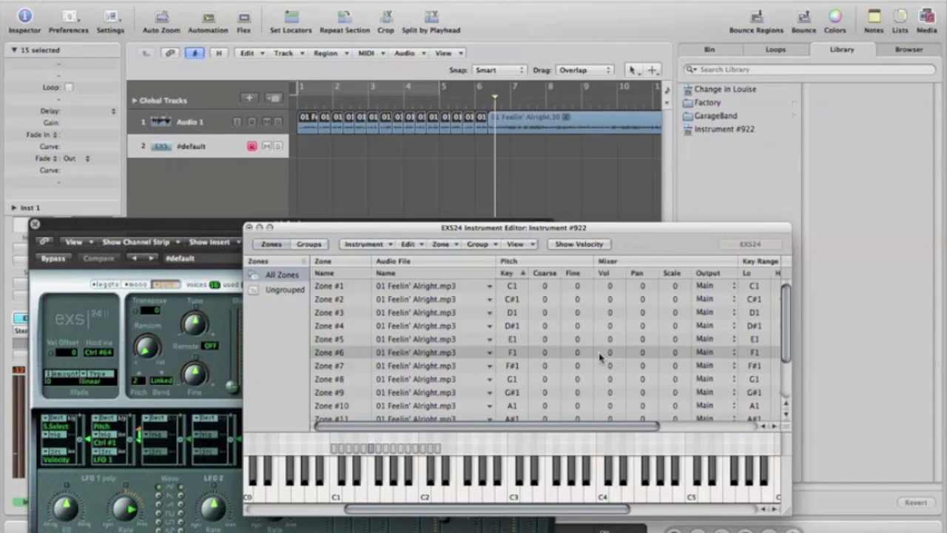
Create Group #1 and move Zones #1 through #15 into it
{"action": "left_click", "coordinate": [485, 246]}
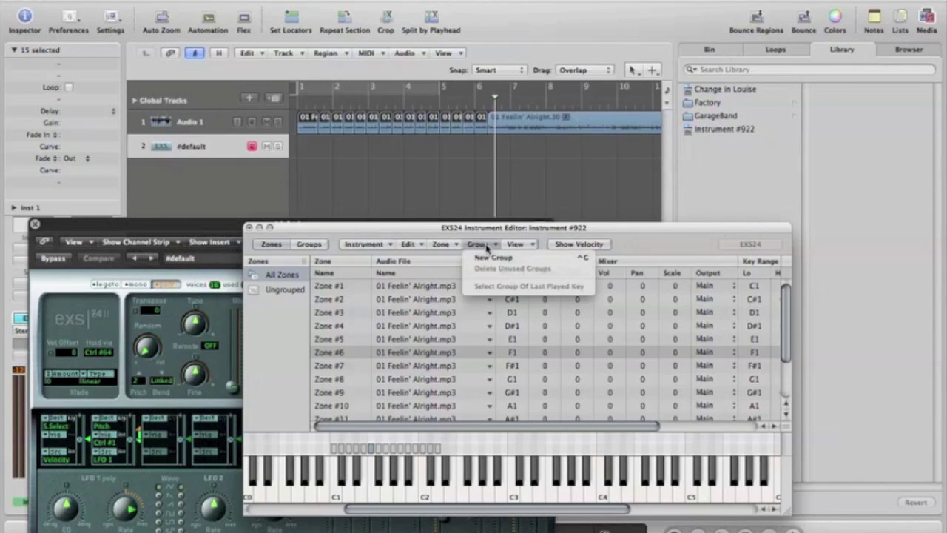
{"action": "left_click", "coordinate": [489, 259]}
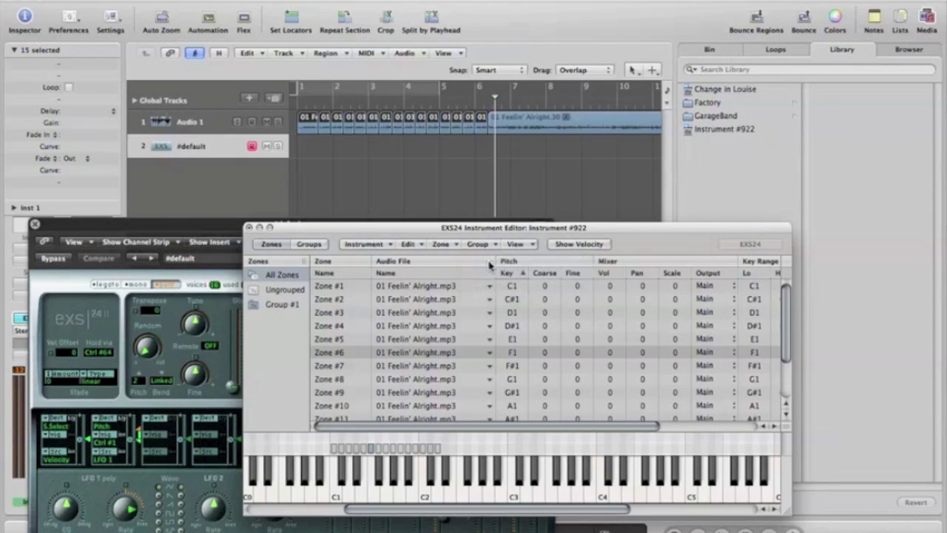
{"action": "left_click", "coordinate": [350, 288]}
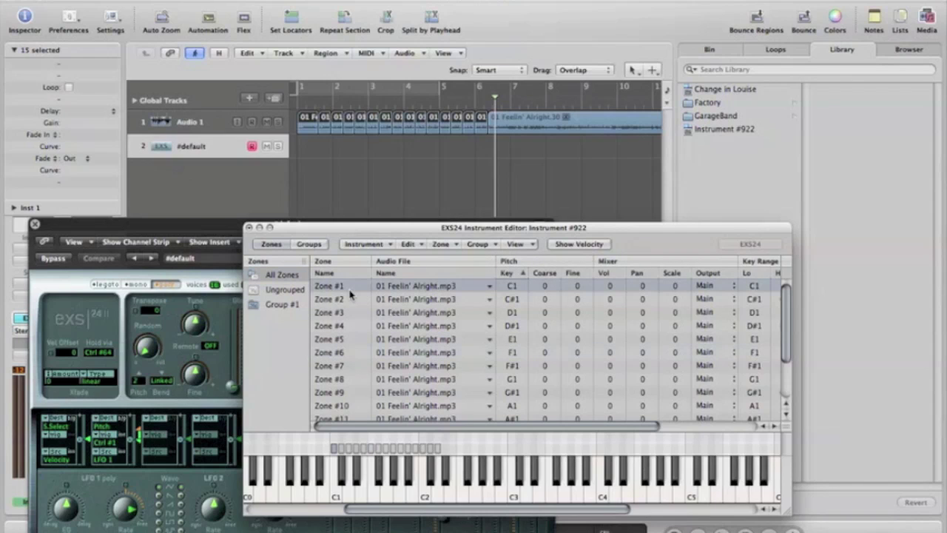
{"action": "scroll", "coordinate": [351, 294], "scroll_direction": "down", "scroll_amount": 3}
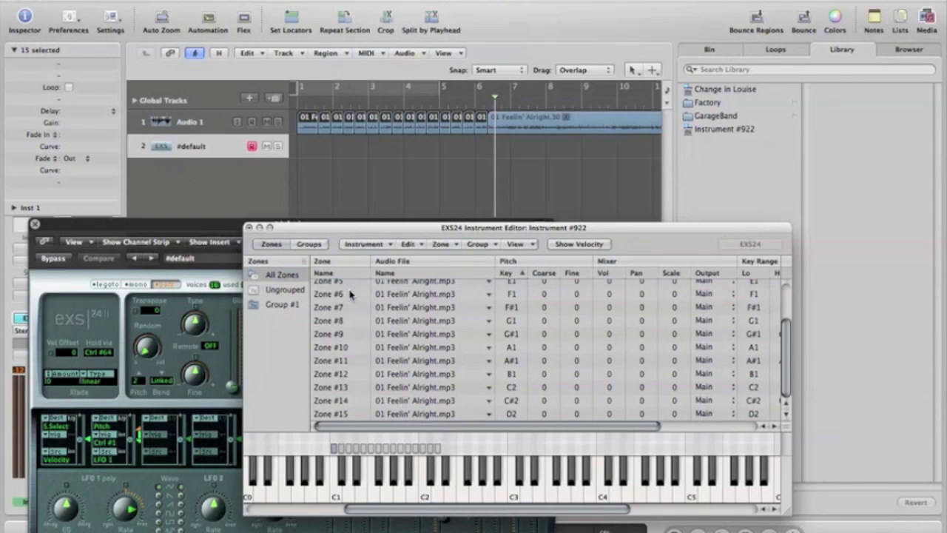
{"action": "left_click", "coordinate": [347, 416], "text": "shift"}
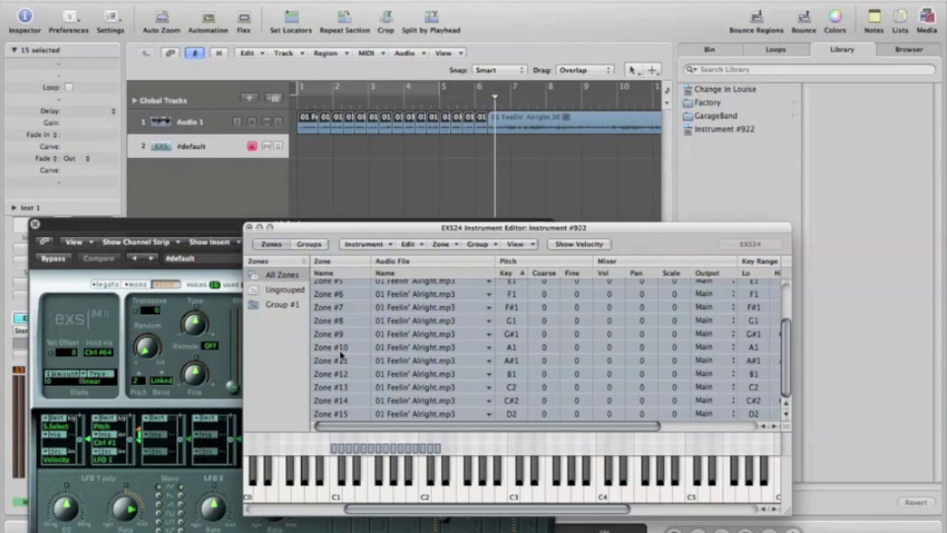
{"action": "left_click_drag", "start_coordinate": [342, 356], "coordinate": [278, 307]}
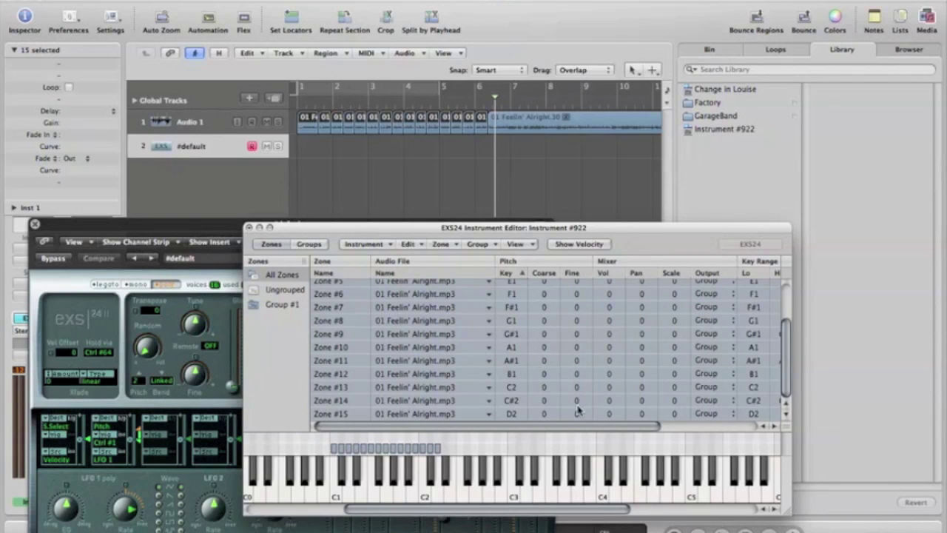
Uncheck 1Shot for all selected zones and show only Group #1's zones
{"action": "left_click_drag", "start_coordinate": [569, 427], "coordinate": [709, 456]}
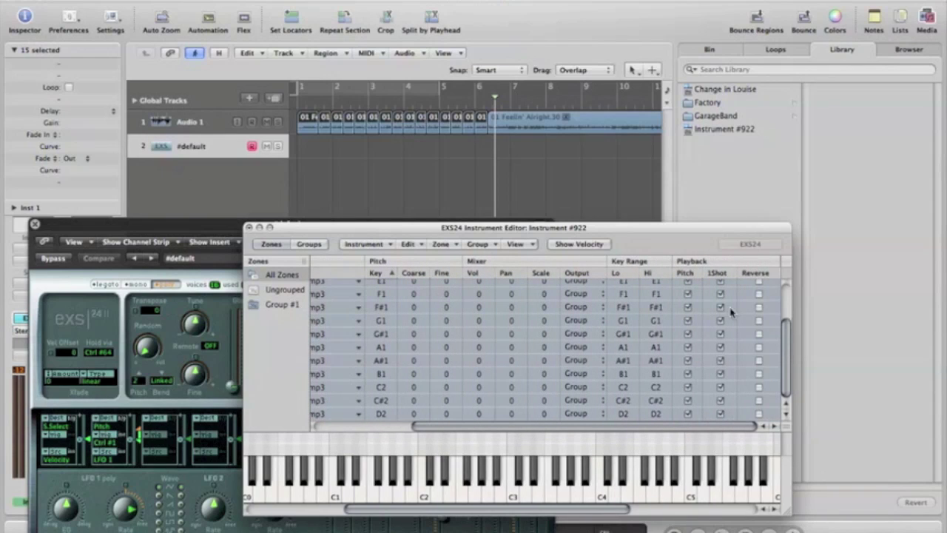
{"action": "scroll", "coordinate": [729, 304], "scroll_direction": "up", "scroll_amount": 3}
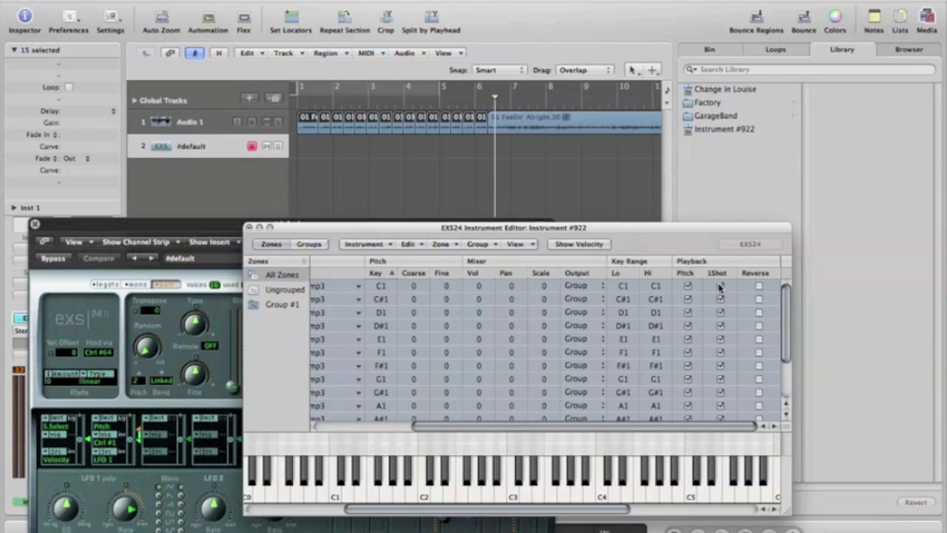
{"action": "left_click", "coordinate": [721, 288]}
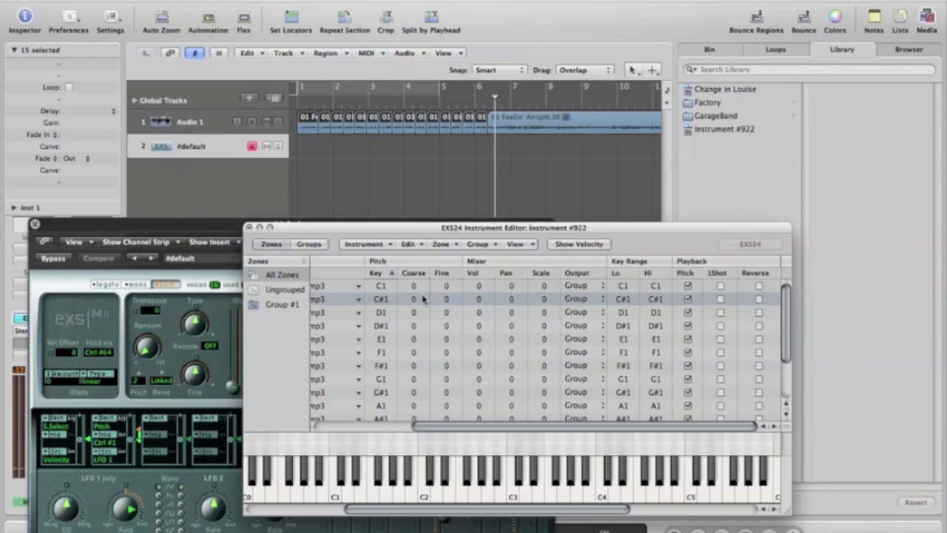
{"action": "left_click", "coordinate": [293, 305]}
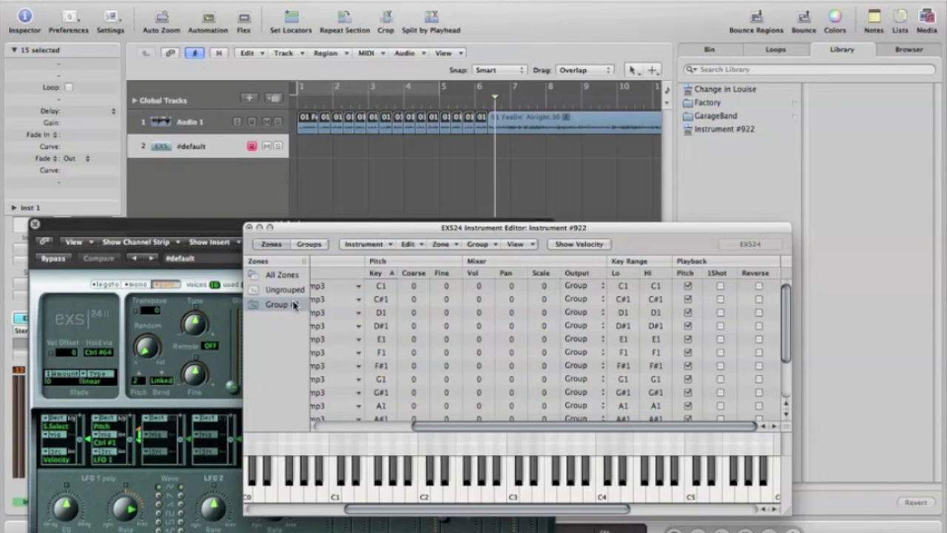
Set Group #1's polyphony to 1 voice
{"action": "left_click", "coordinate": [310, 244]}
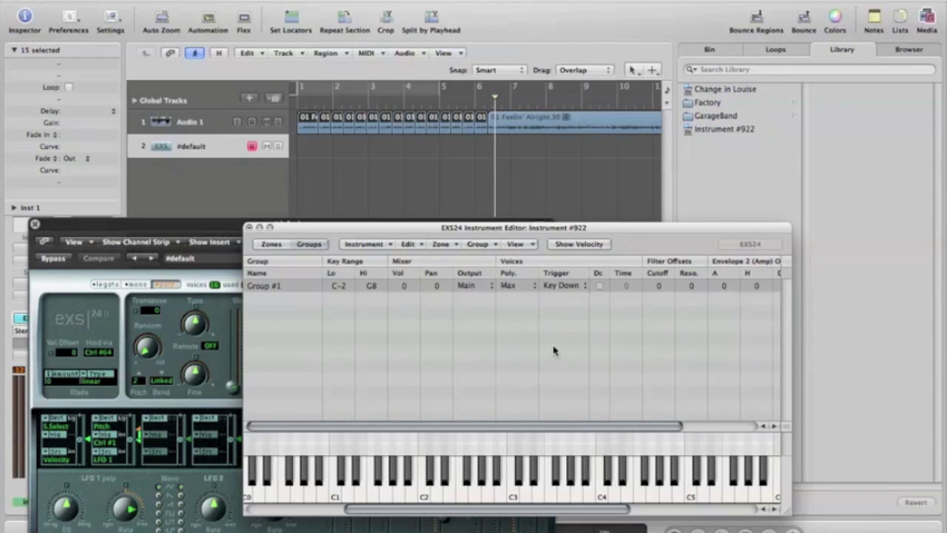
{"action": "left_click", "coordinate": [515, 287]}
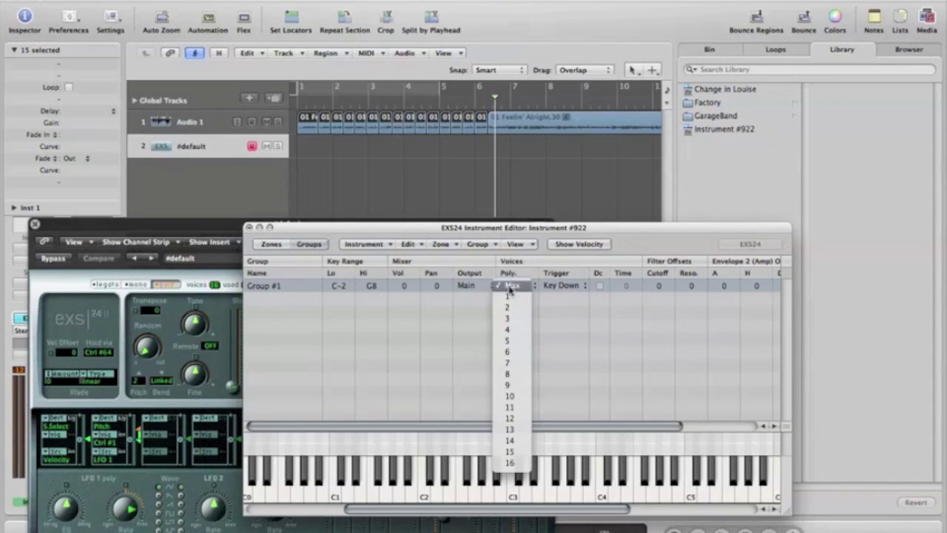
{"action": "left_click", "coordinate": [510, 297]}
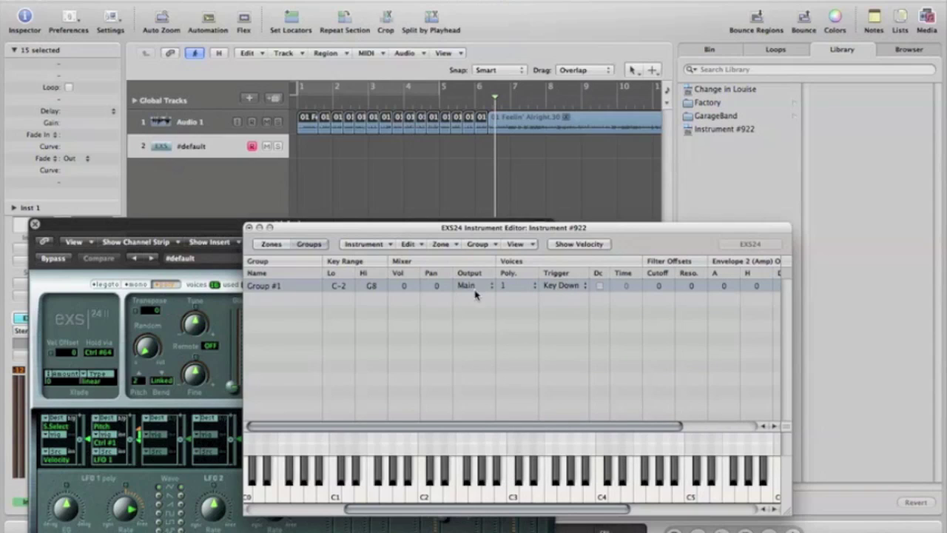
Close the editor and save the sampler instrument as 'alright'
{"action": "left_click", "coordinate": [250, 228]}
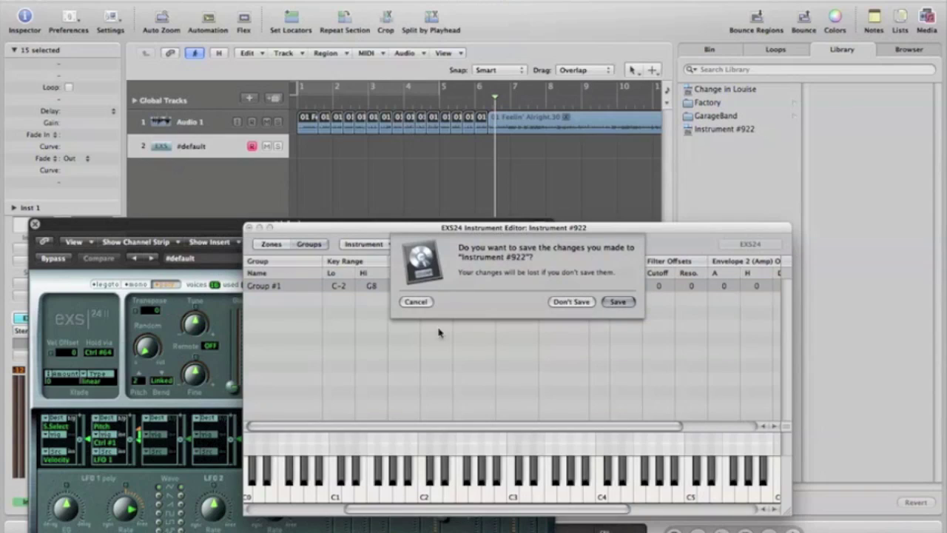
{"action": "left_click", "coordinate": [618, 302]}
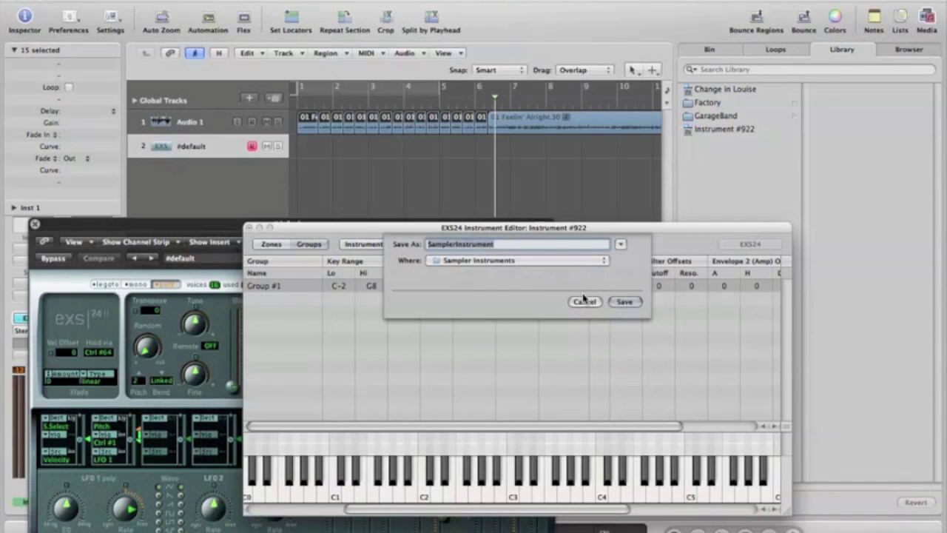
{"action": "type", "text": "alright"}
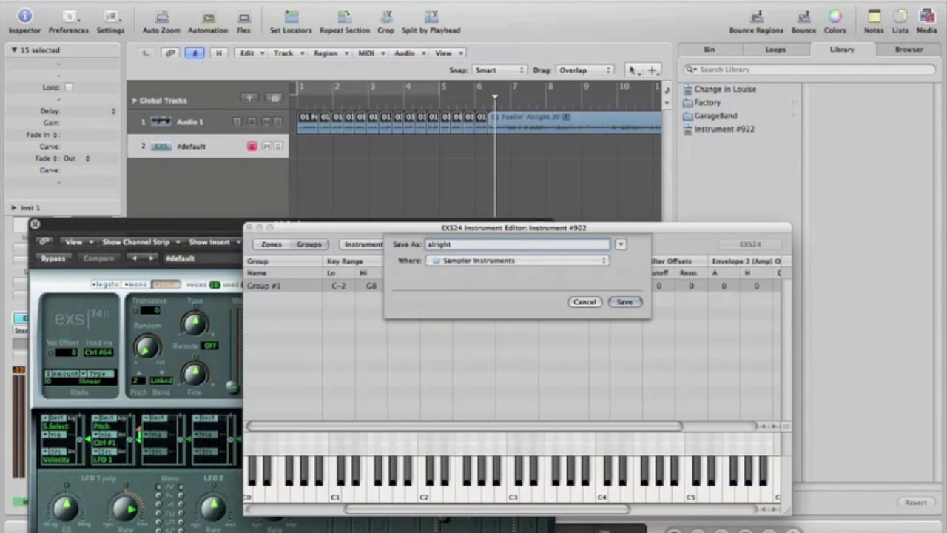
{"action": "key", "text": "Return"}
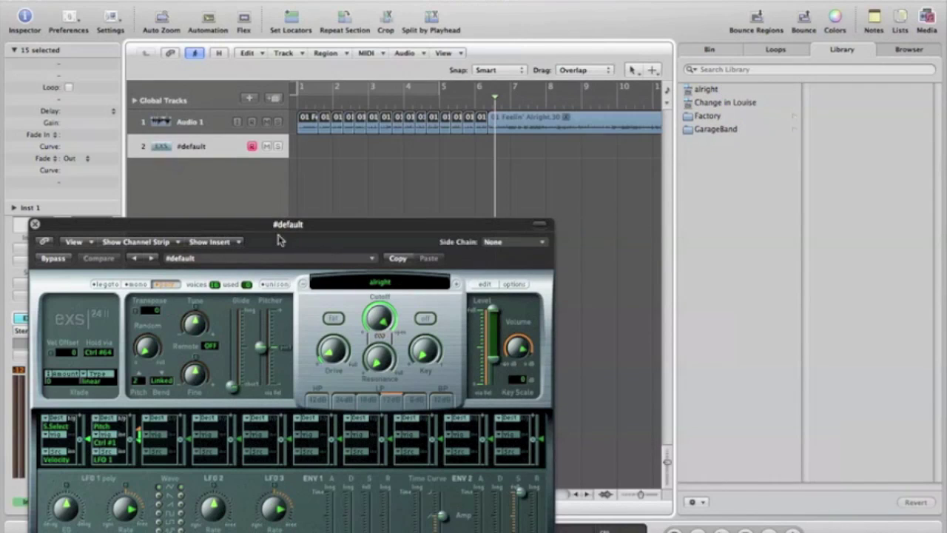
{"action": "left_click_drag", "start_coordinate": [216, 226], "coordinate": [341, 193]}
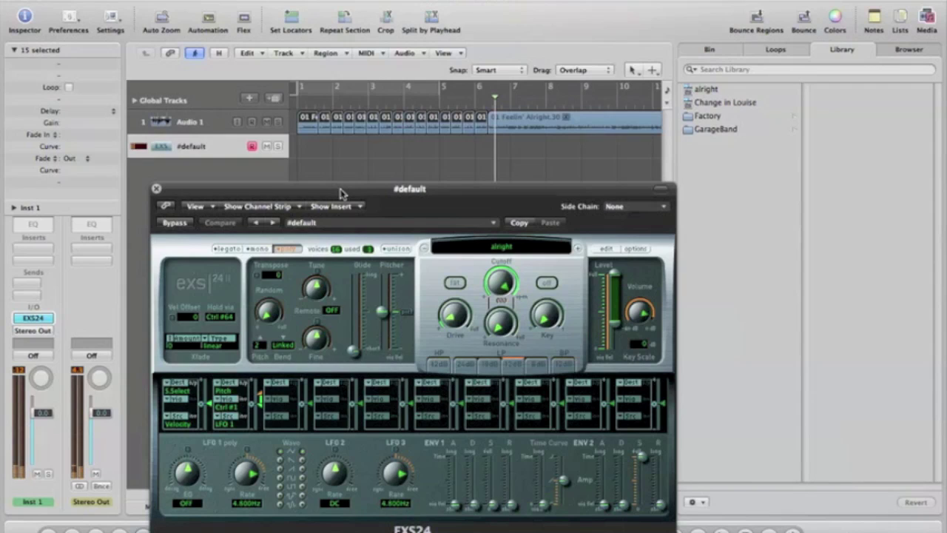
Turn the EXS24 Tune knob up to +8, then down to -4
{"action": "left_click_drag", "start_coordinate": [319, 287], "coordinate": [317, 270]}
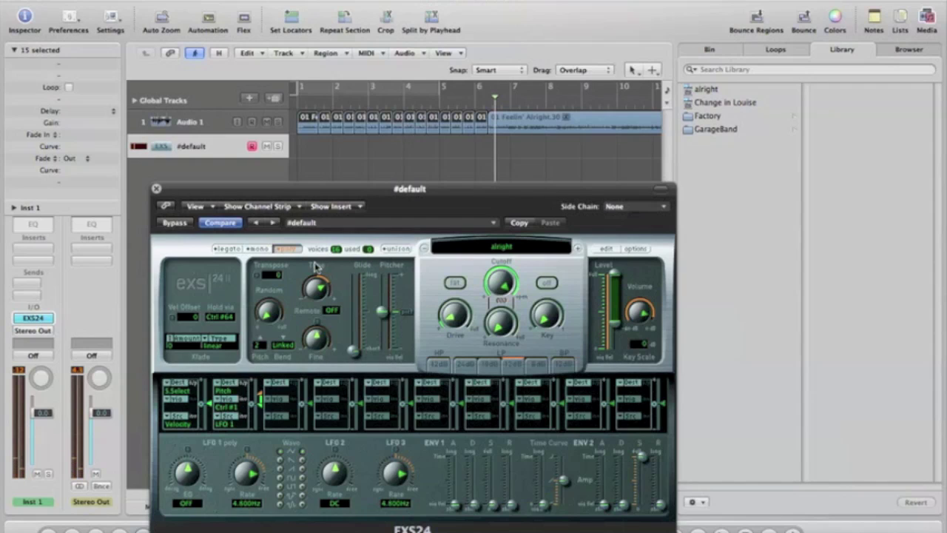
{"action": "left_click_drag", "start_coordinate": [317, 288], "coordinate": [330, 333]}
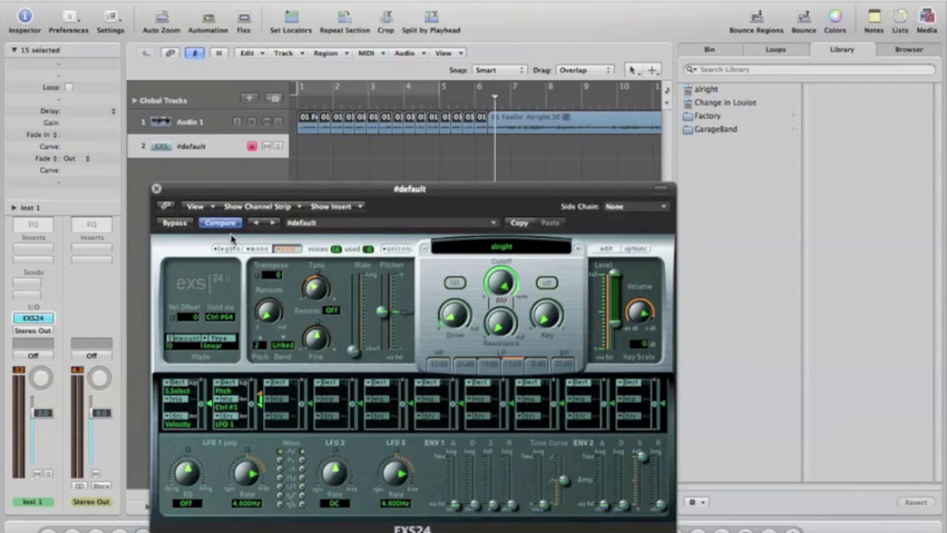
Close the sampler window and record a short test take on the #default track from bar 1
{"action": "left_click", "coordinate": [156, 189]}
{"action": "left_click", "coordinate": [212, 147]}
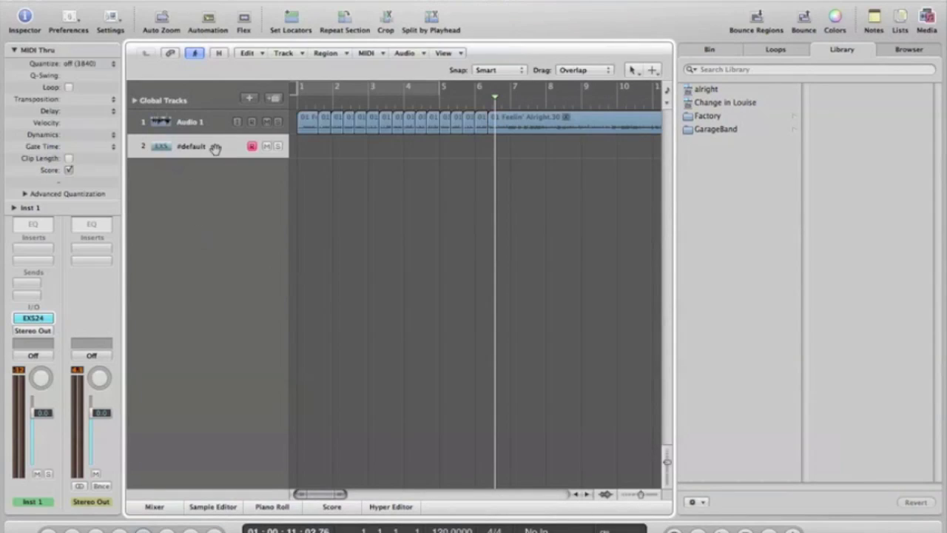
{"action": "key", "text": "Return"}
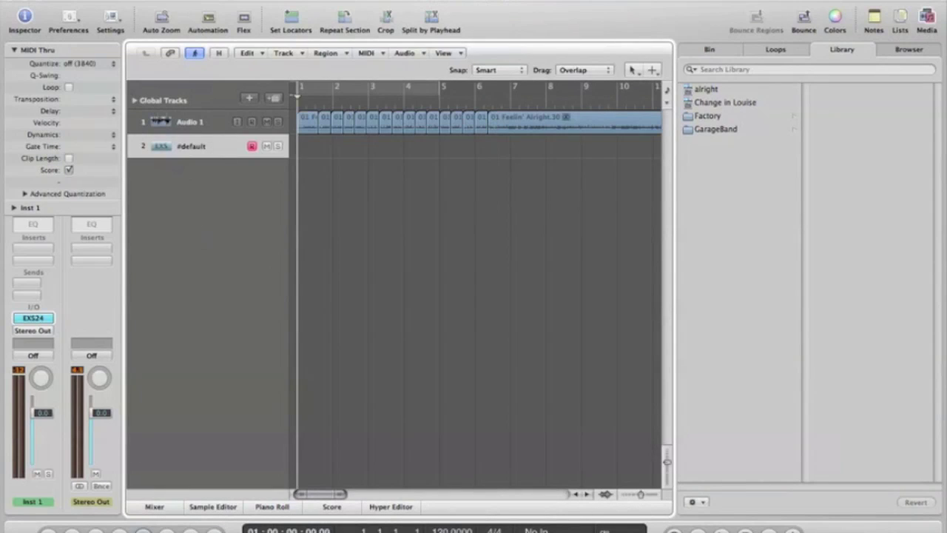
{"action": "key", "text": "r"}
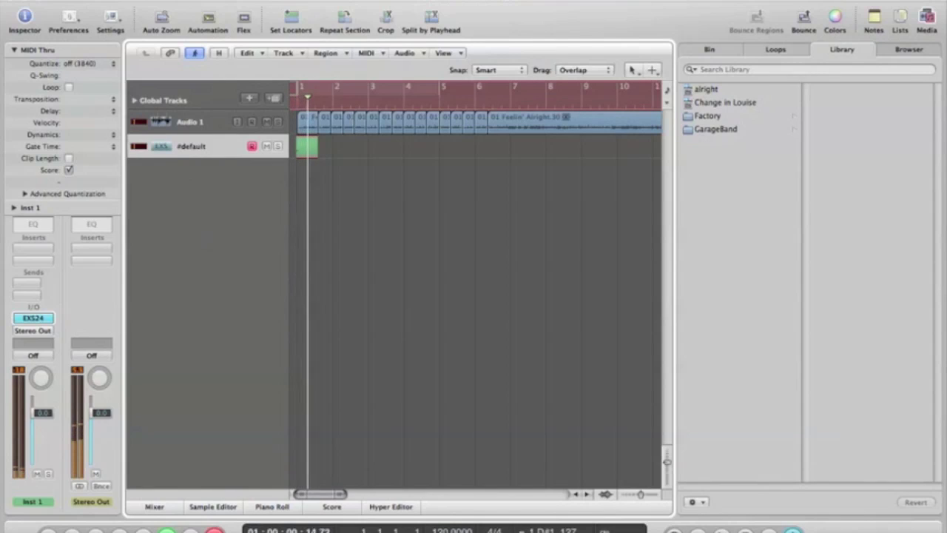
{"action": "key", "text": "space"}
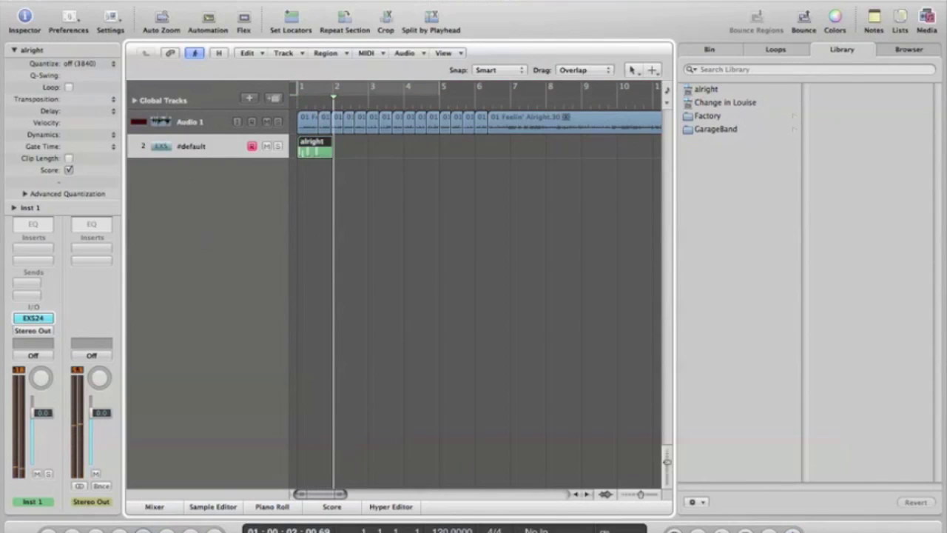
Mute Audio 1, delete the test region, and start a fresh recording from bar 1
{"action": "left_click", "coordinate": [212, 125]}
{"action": "left_click", "coordinate": [266, 121]}
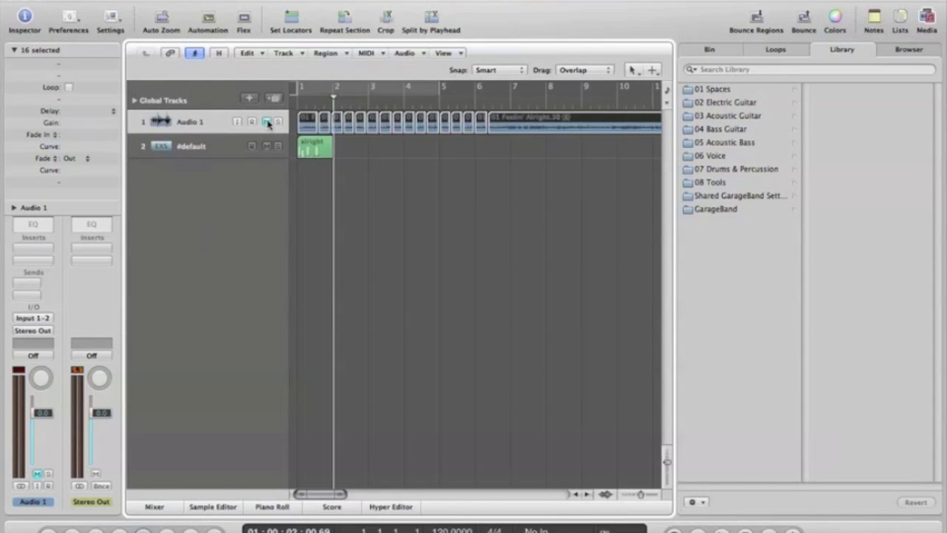
{"action": "left_click", "coordinate": [221, 156]}
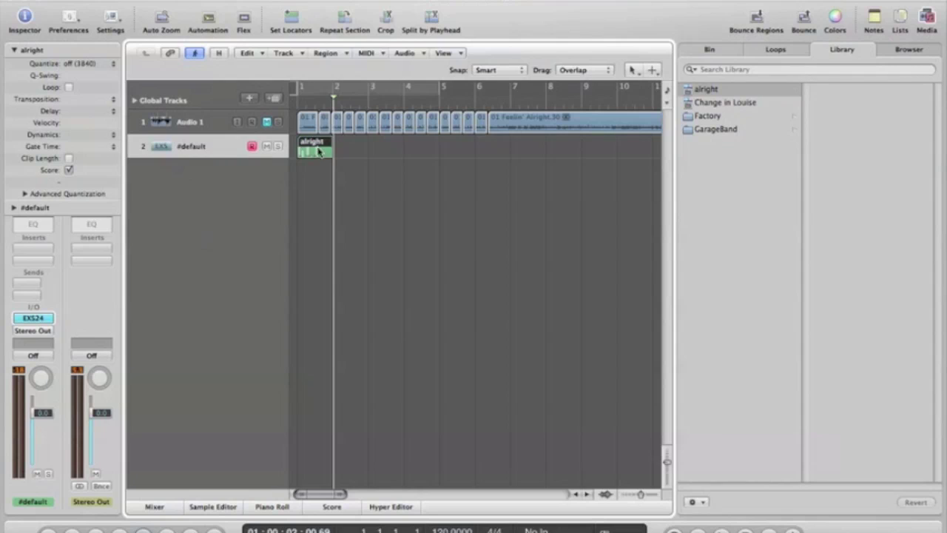
{"action": "key", "text": "Delete"}
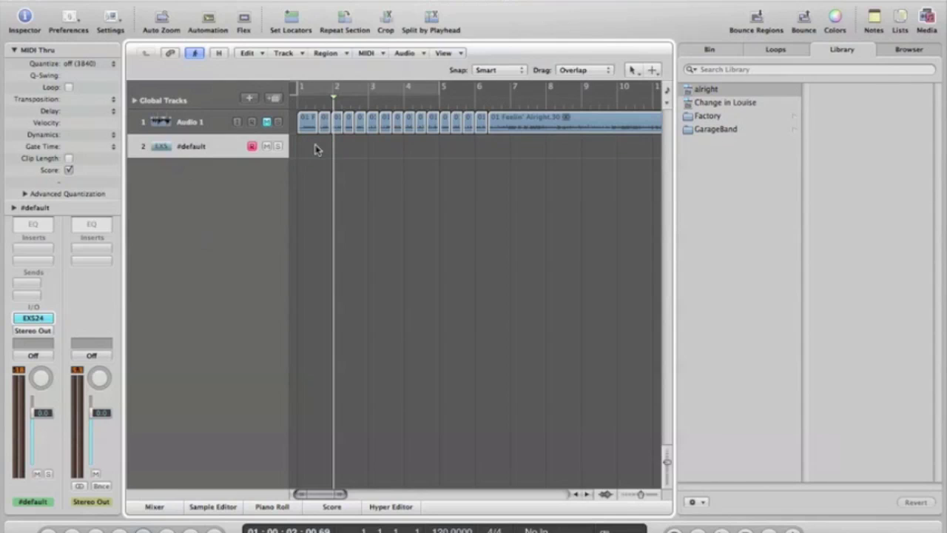
{"action": "key", "text": "Return"}
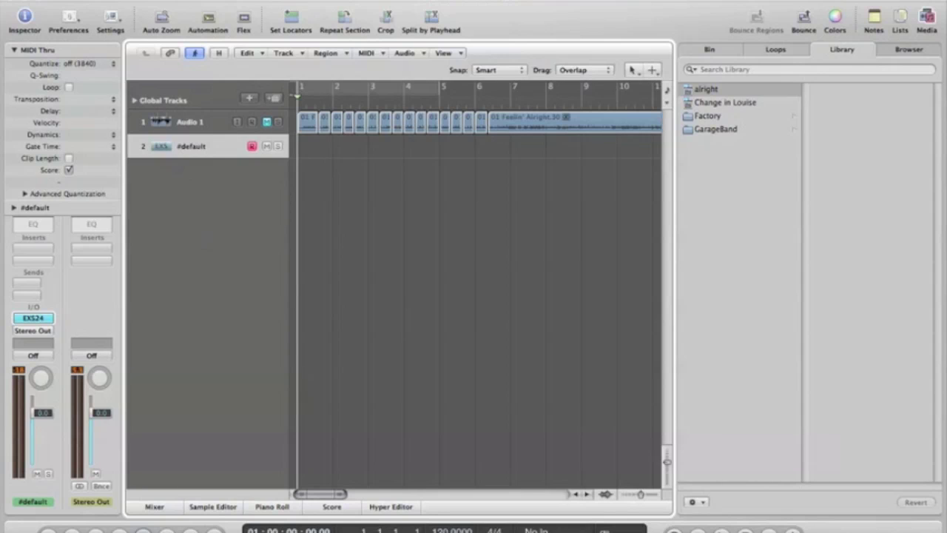
{"action": "key", "text": "r"}
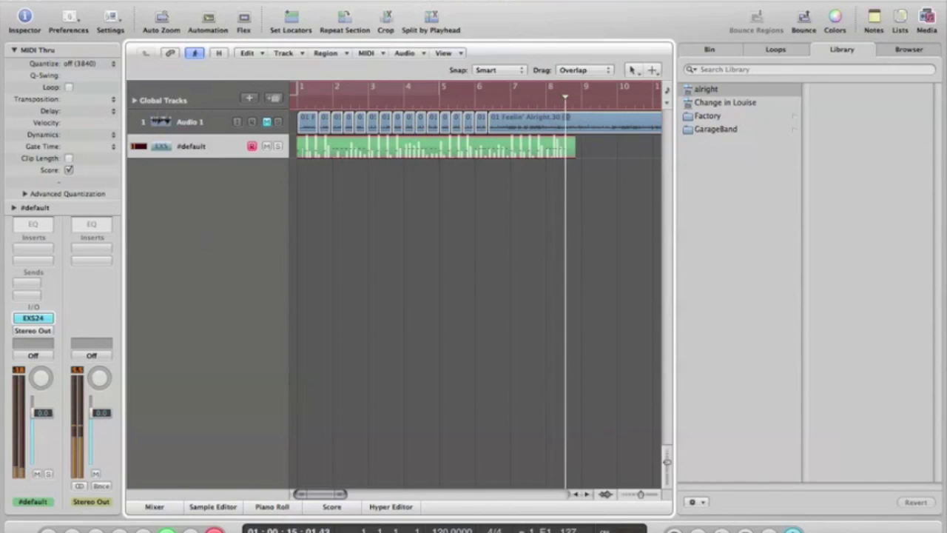
Stop recording, leaving the 'alright' MIDI region spanning bars 1 to 9
{"action": "key", "text": "space"}
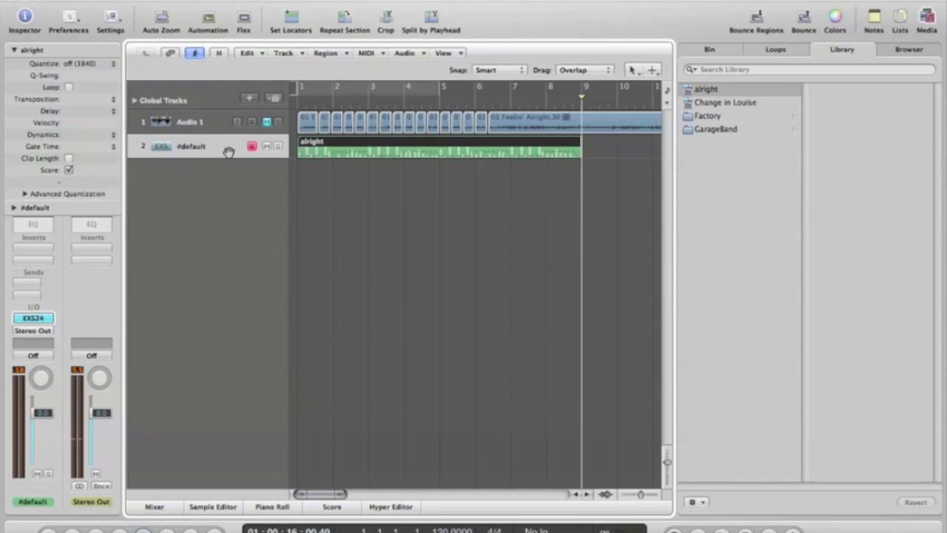
Create a new software instrument track and load the EXS24 sampler with the 'alright' instrument
{"action": "left_click", "coordinate": [250, 100]}
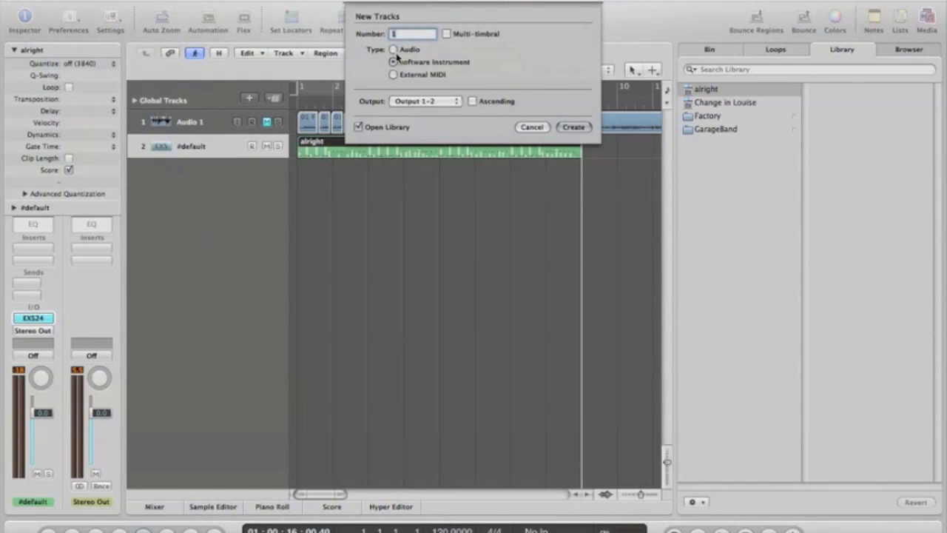
{"action": "left_click", "coordinate": [574, 128]}
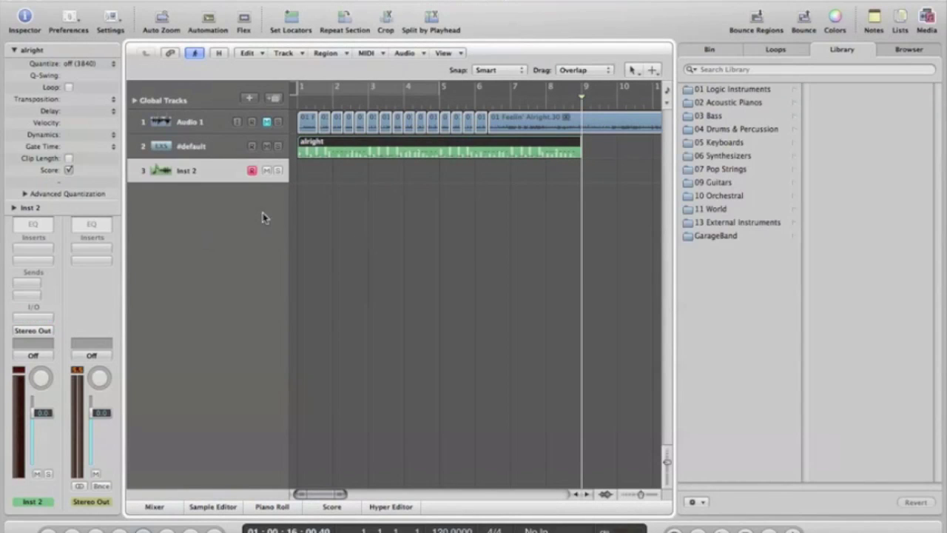
{"action": "left_click", "coordinate": [154, 507]}
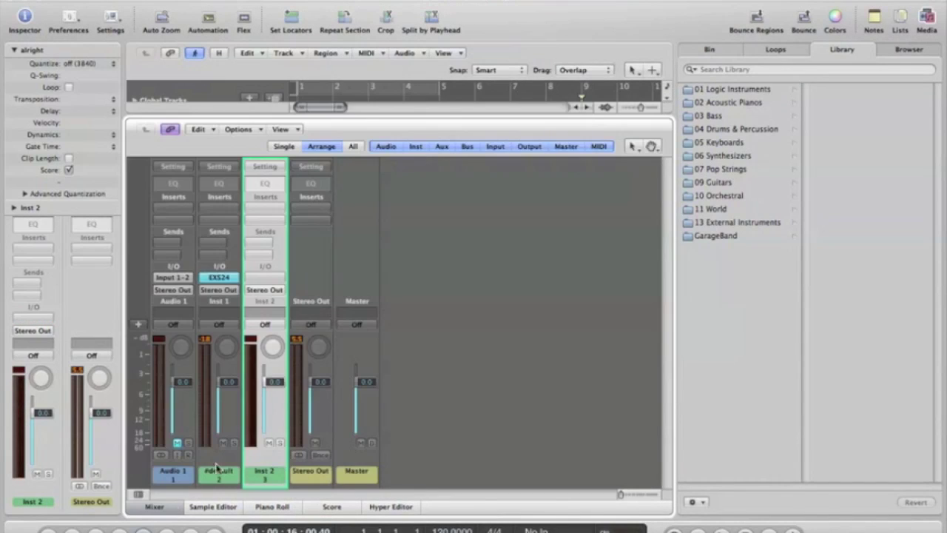
{"action": "left_click", "coordinate": [271, 280]}
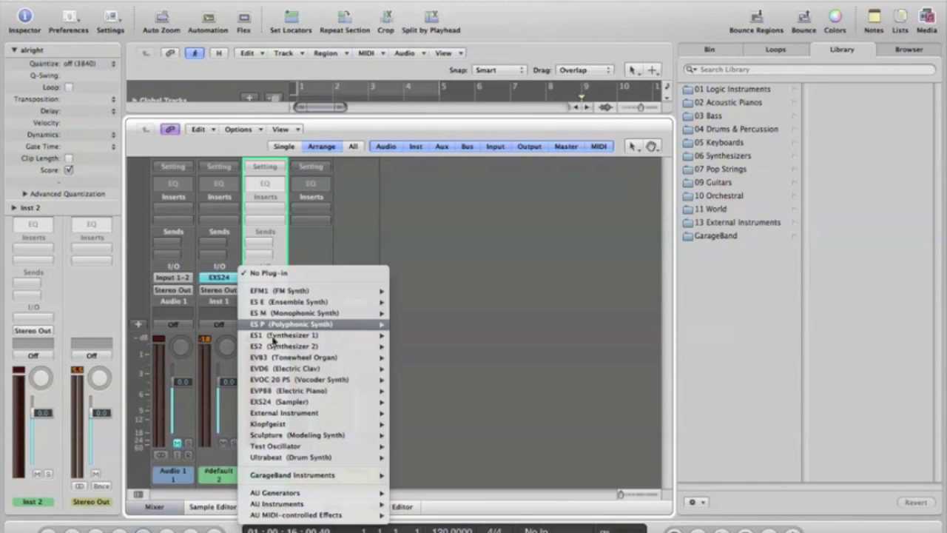
{"action": "left_click", "coordinate": [281, 404]}
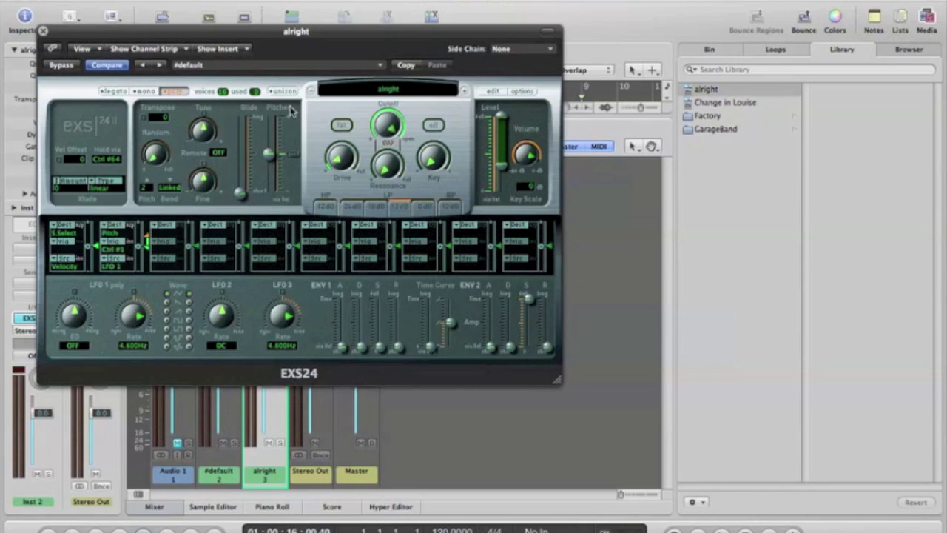
{"action": "left_click", "coordinate": [44, 32]}
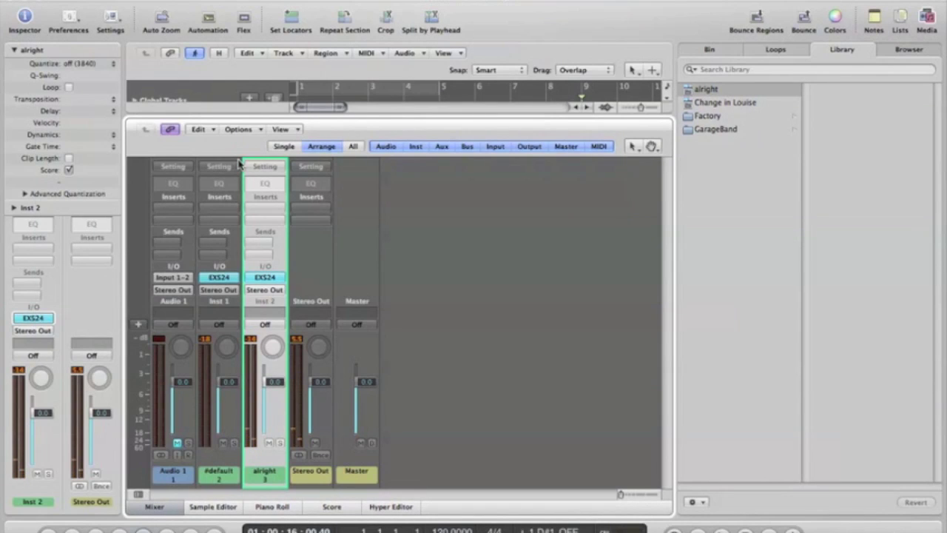
{"action": "left_click", "coordinate": [167, 507]}
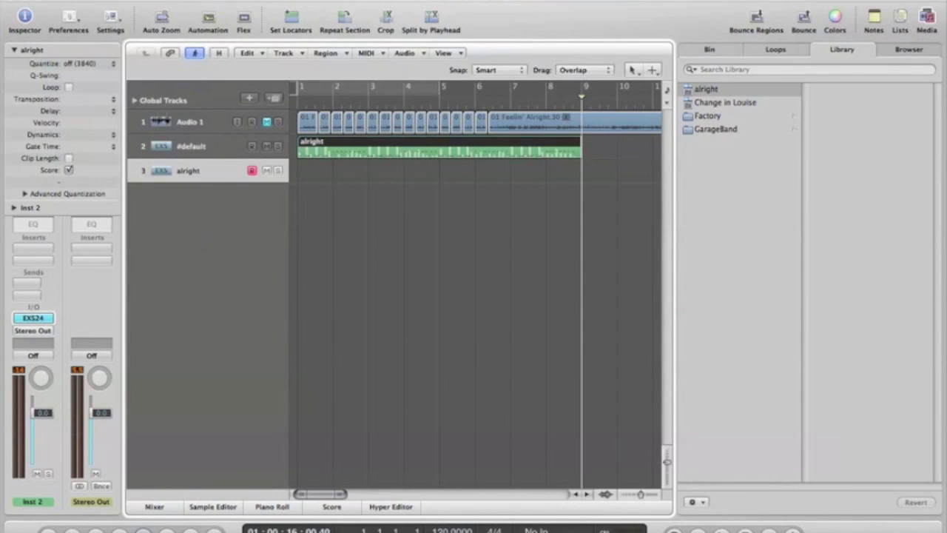
Record a second 'alright' layer on track 3 from bar 1, then play both takes from the start
{"action": "key", "text": "Return"}
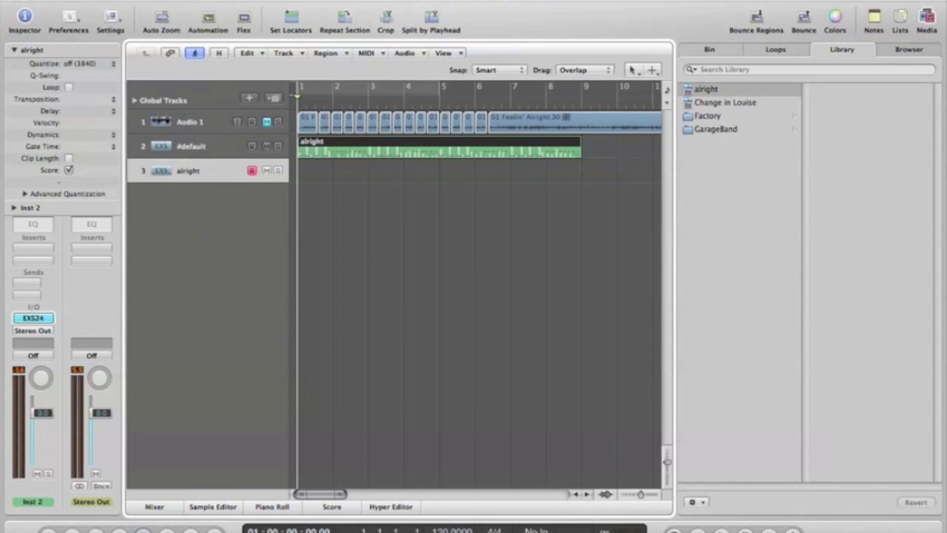
{"action": "key", "text": "r"}
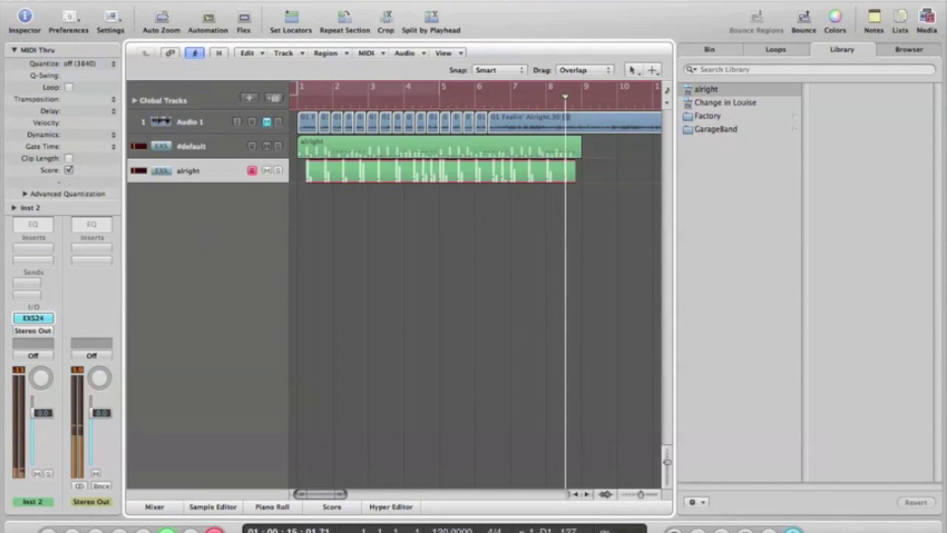
{"action": "key", "text": "space"}
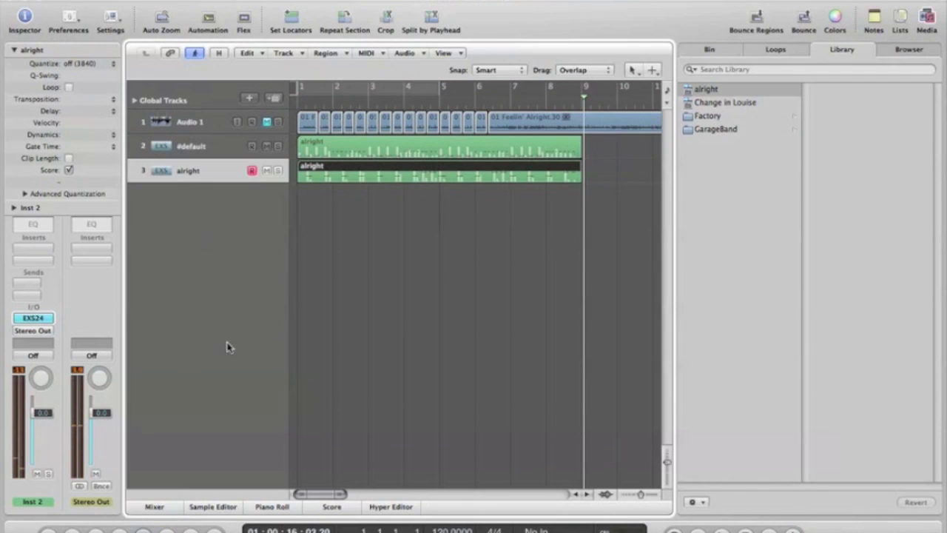
{"action": "left_click_drag", "start_coordinate": [313, 104], "coordinate": [292, 100]}
{"action": "key", "text": "space"}
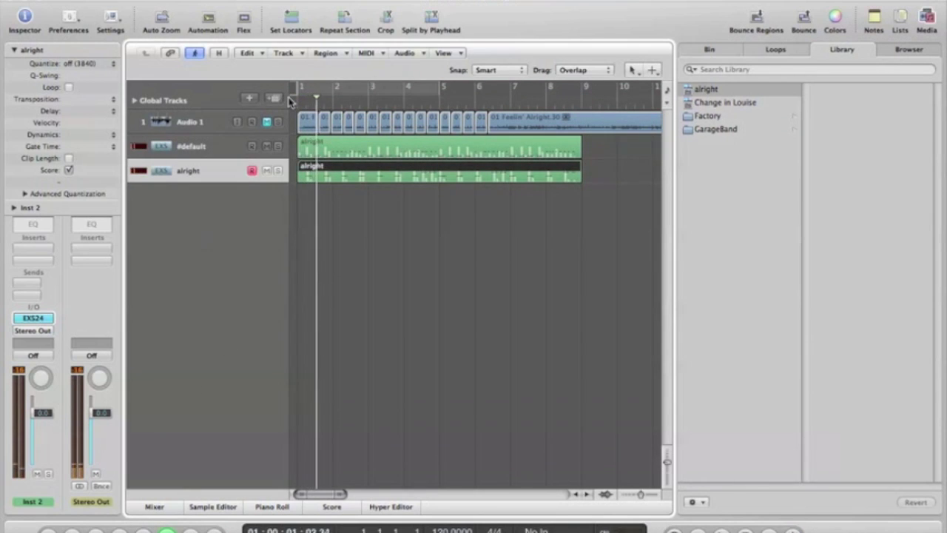